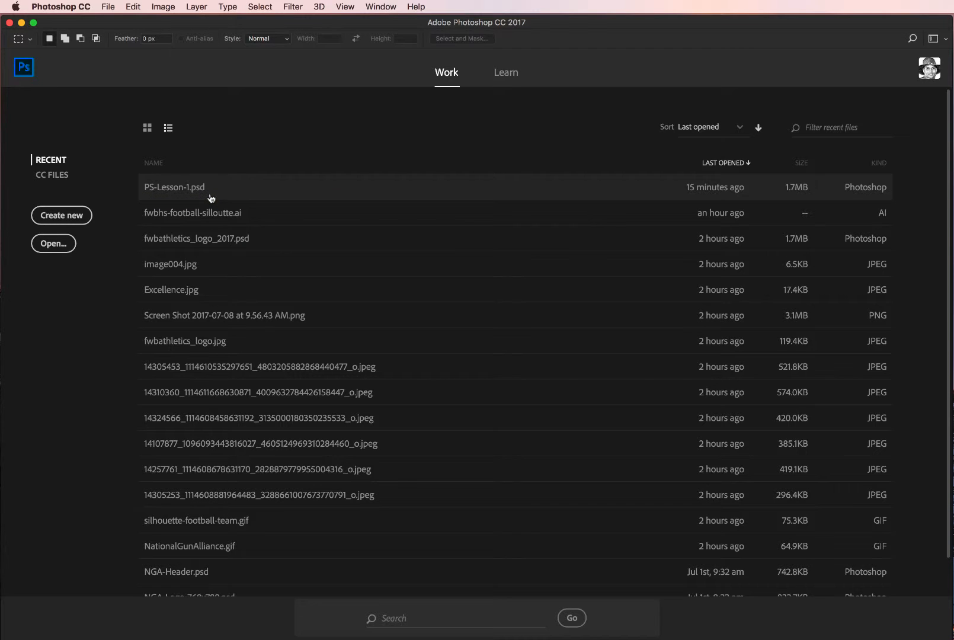
Check the Learn page, and open PS-Lesson-1.psd from the recent files without creating a new library.
click(506, 73)
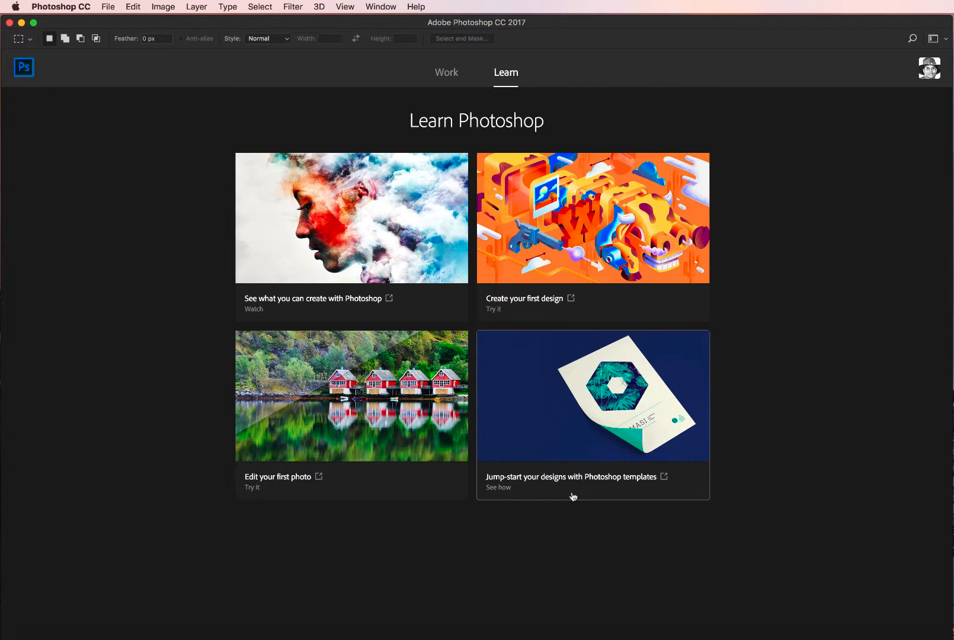
click(449, 76)
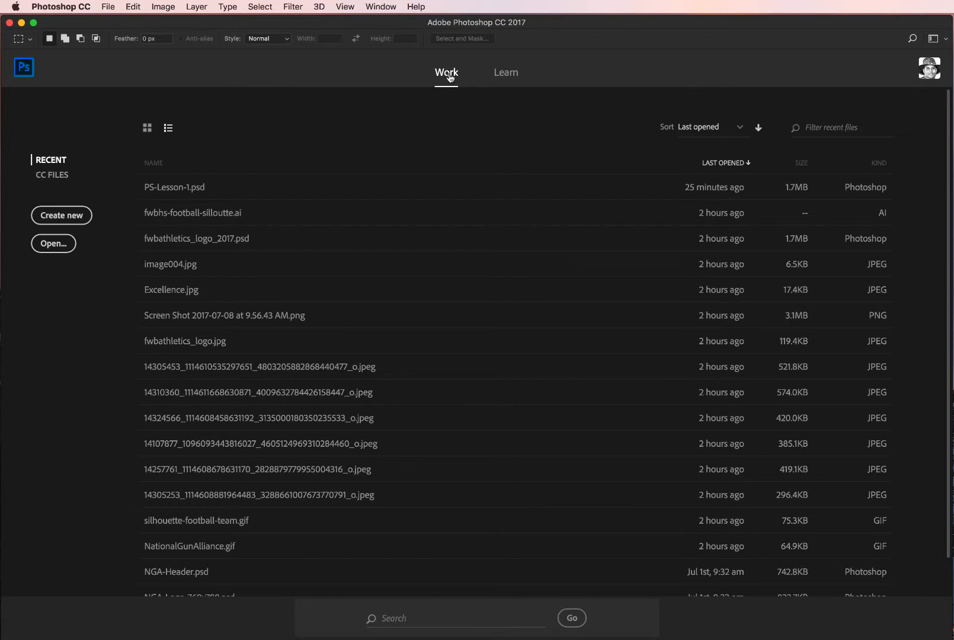
click(169, 188)
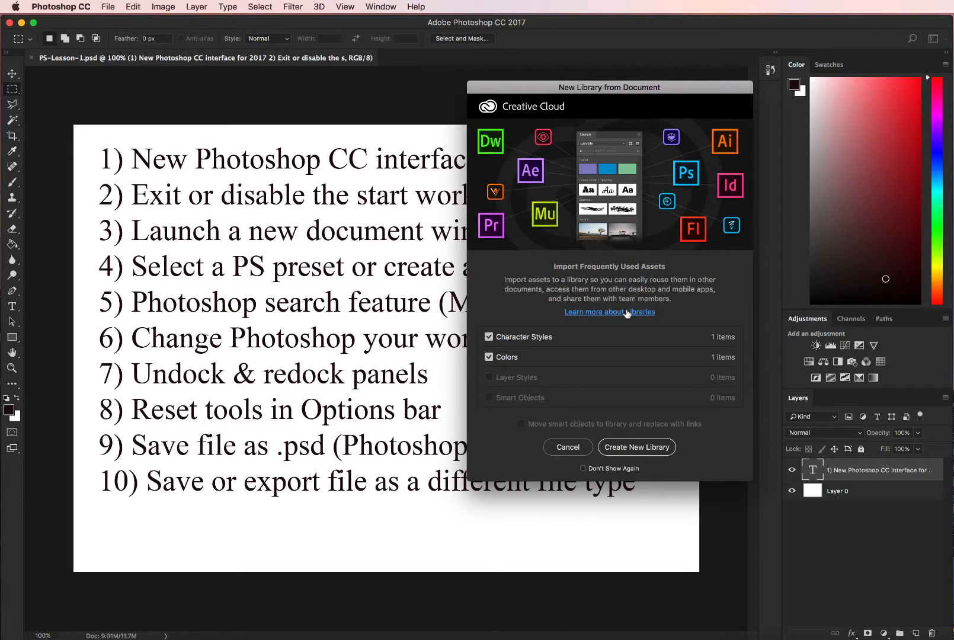
click(569, 448)
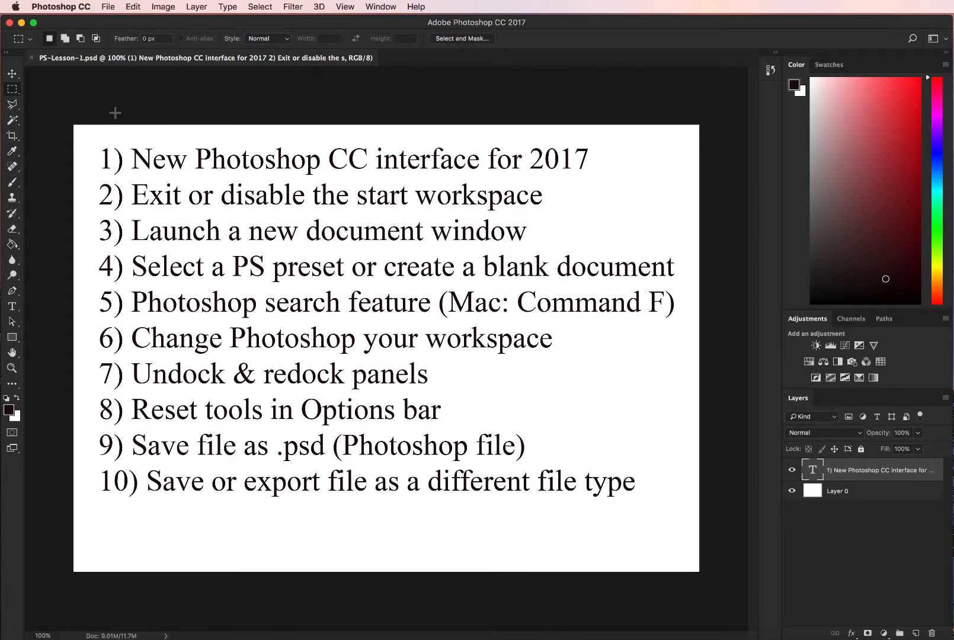
Close PS-Lesson-1.psd and quit Photoshop.
click(31, 58)
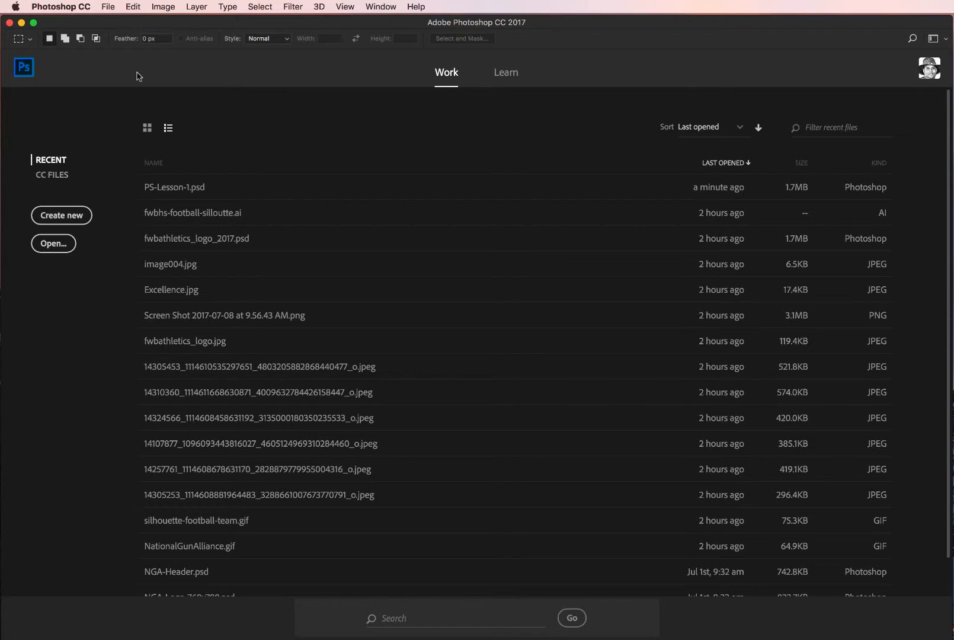
click(59, 7)
click(81, 124)
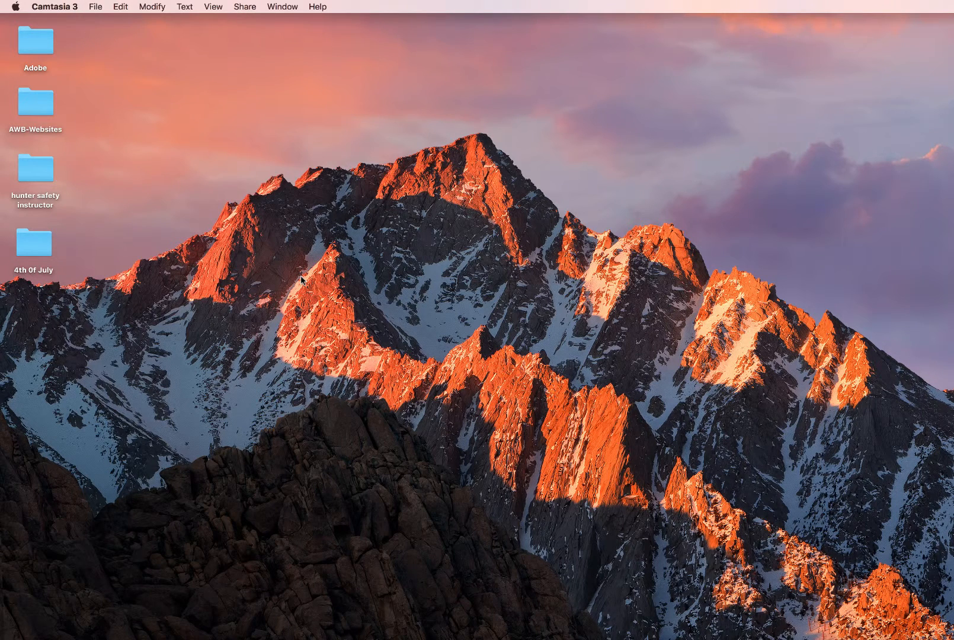
Search the Mac for "Photo", launch Adobe Photoshop CC 2017 and exit its start workspace.
key(super+space)
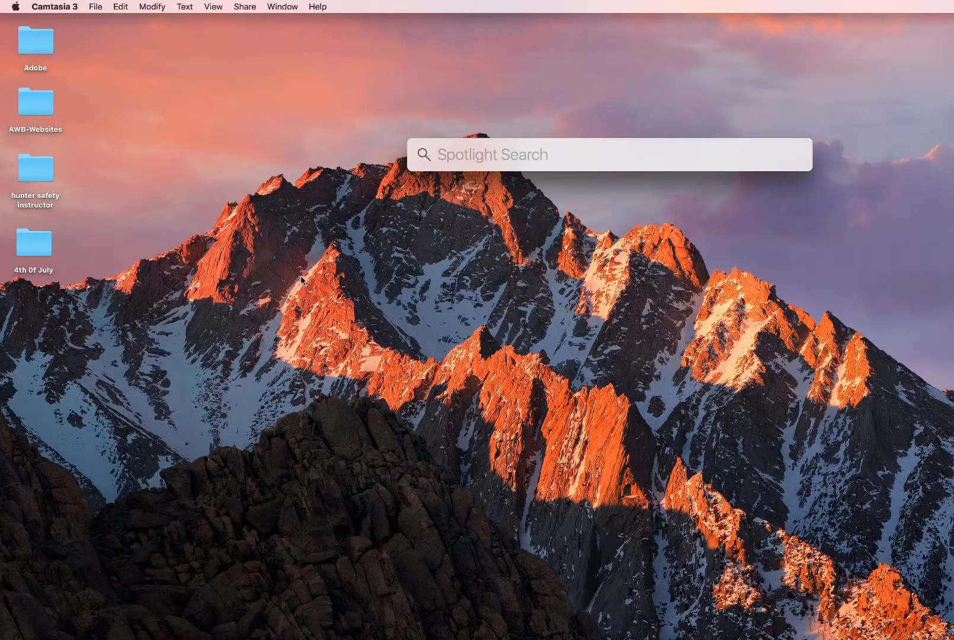
text(P)
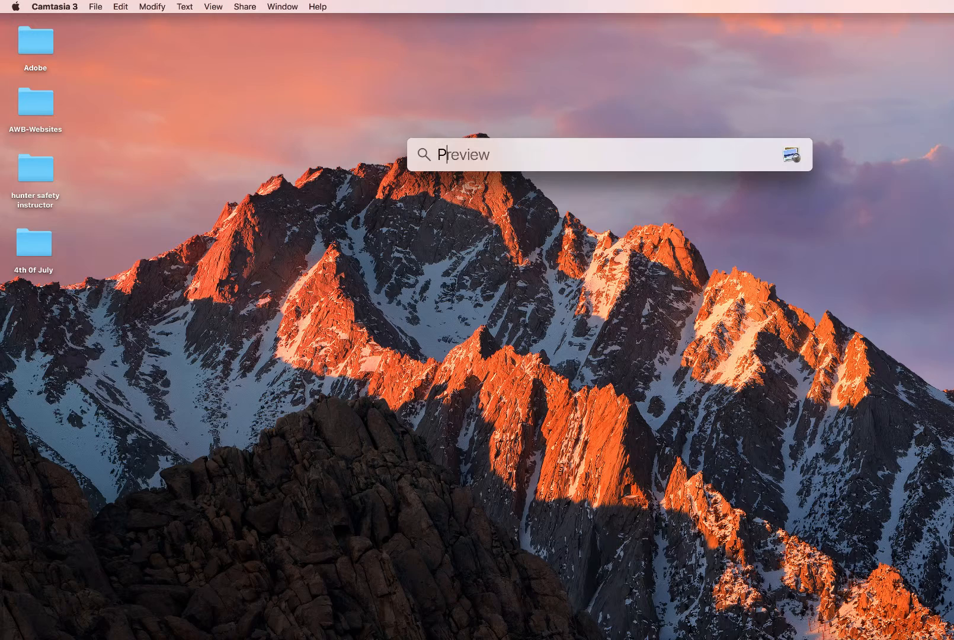
text(hoto)
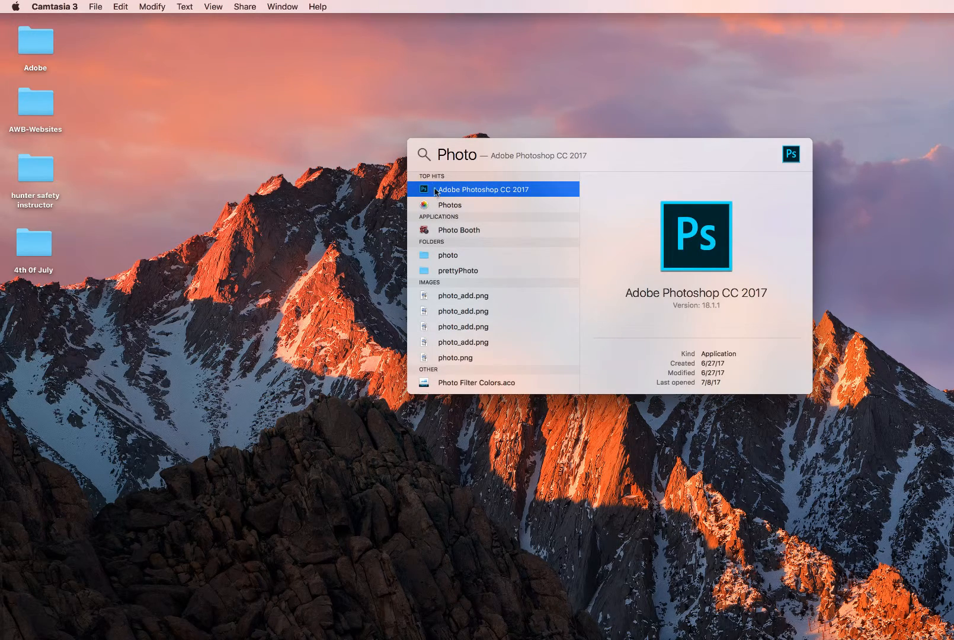
click(436, 190)
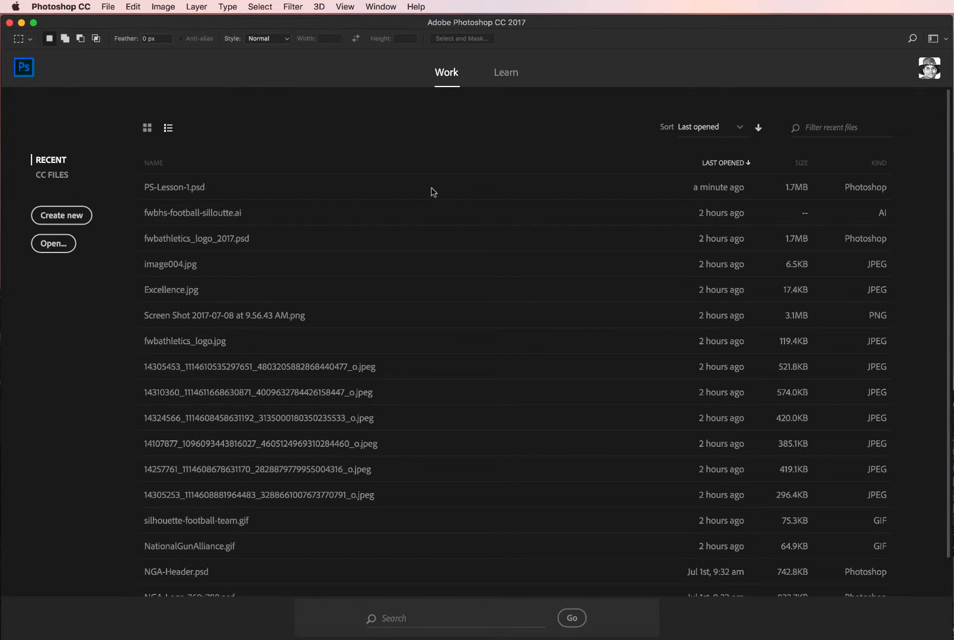
click(434, 192)
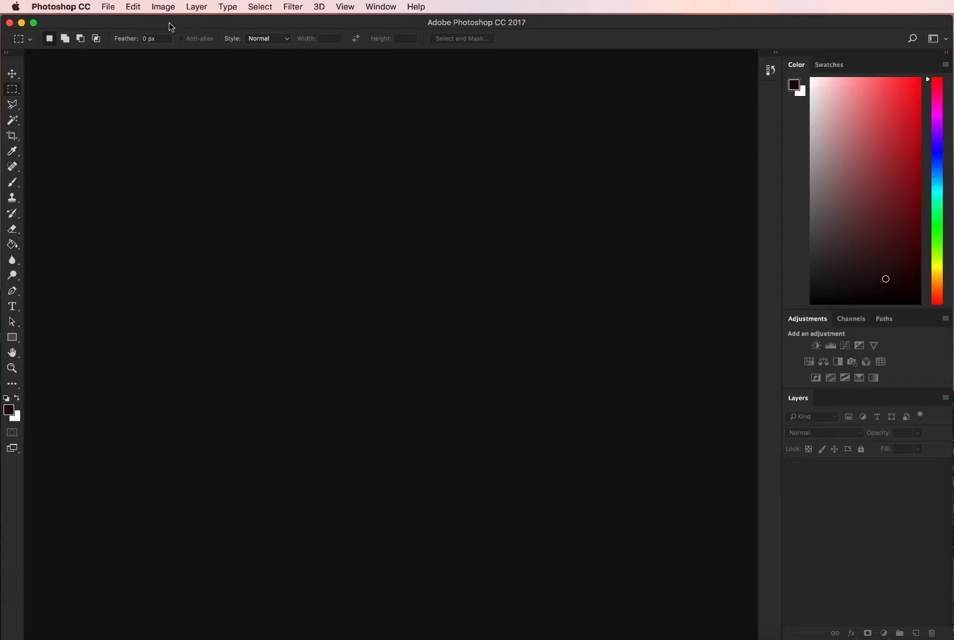
Start a new document and browse the Saved, Photo, Print, Art & Illustration, Web, Mobile and Film & Video presets.
click(106, 6)
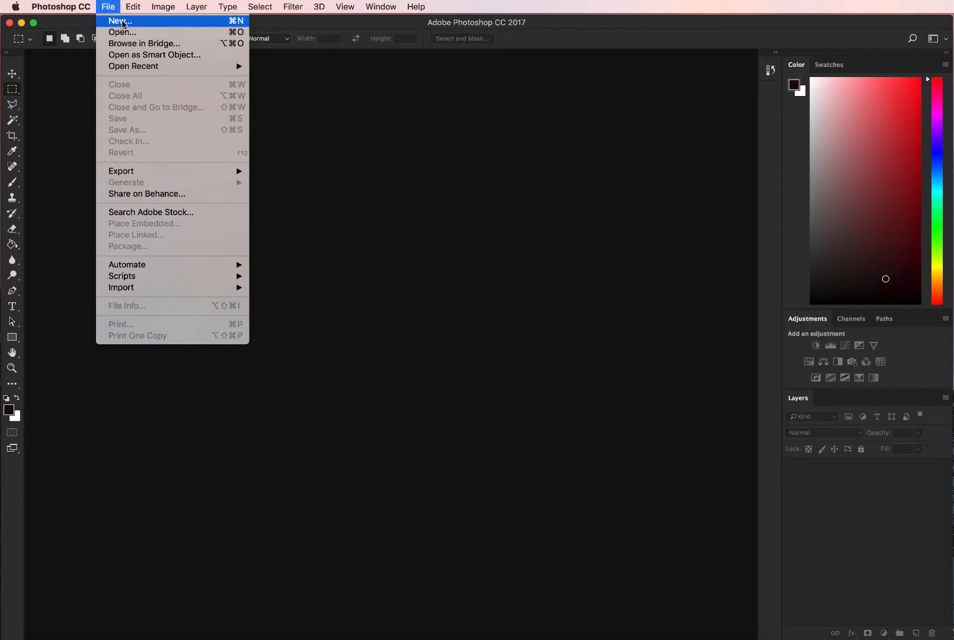
click(121, 21)
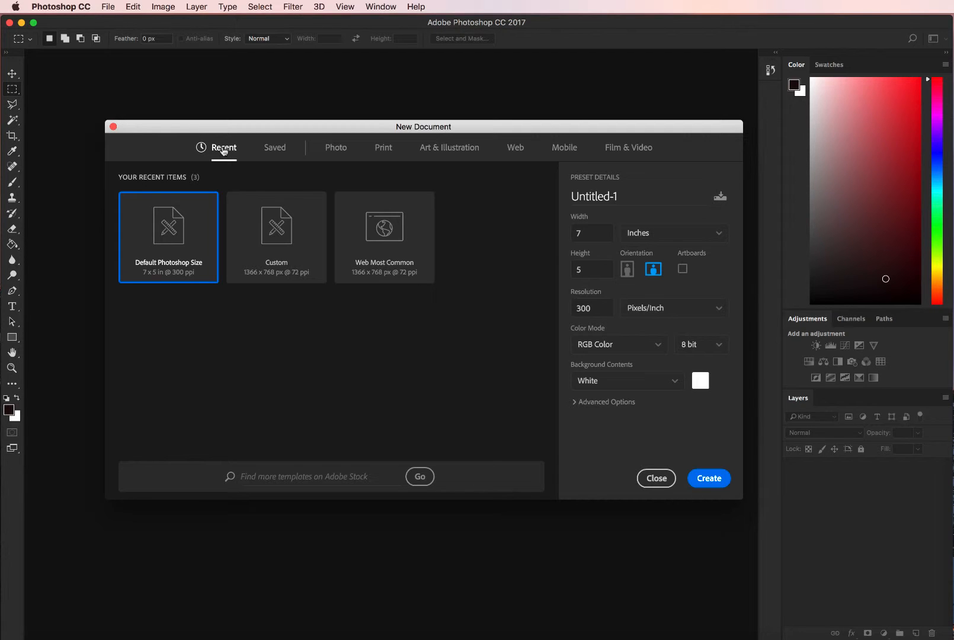
click(276, 152)
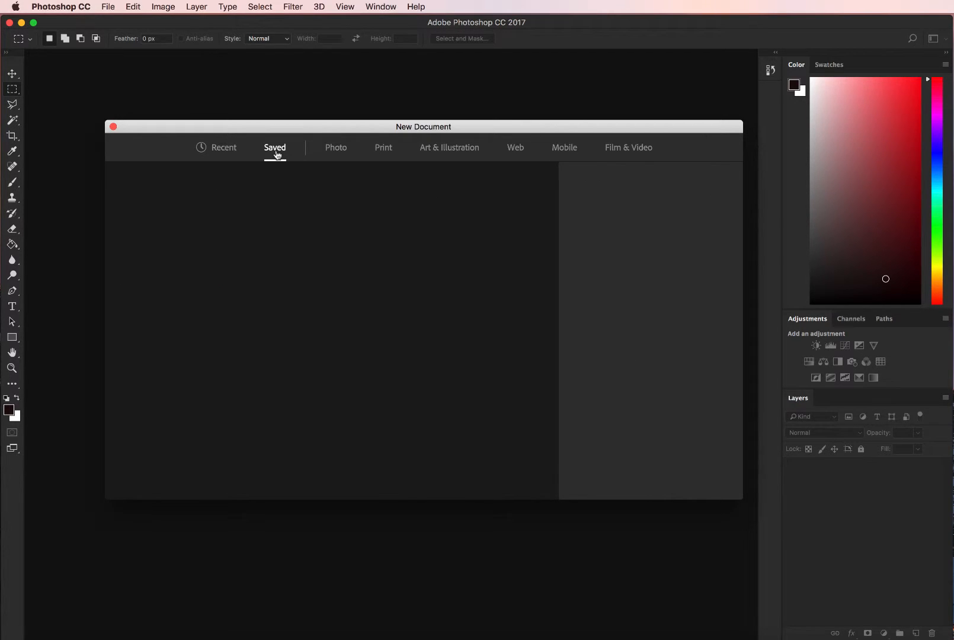
click(335, 153)
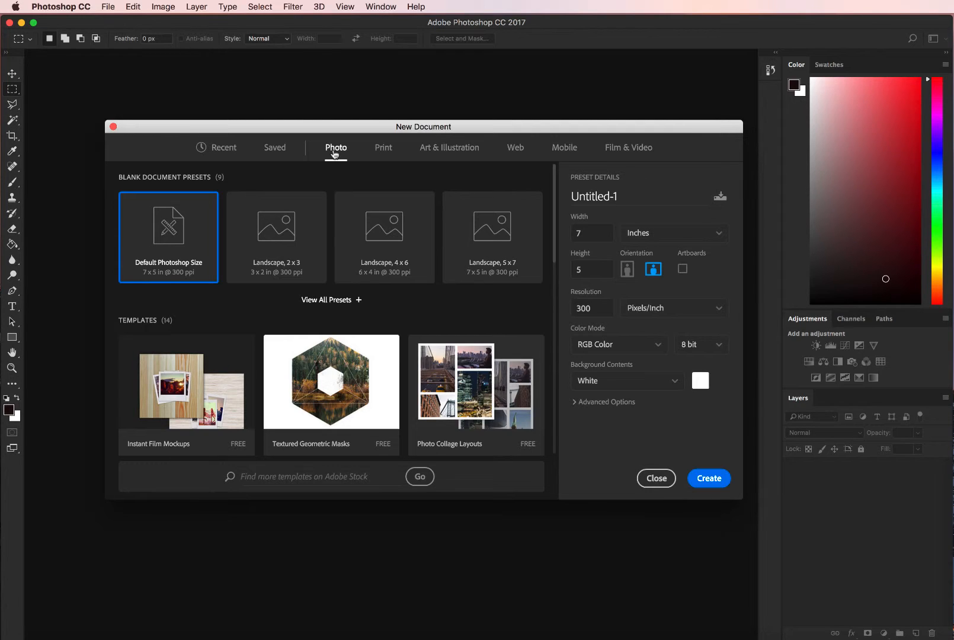
click(383, 152)
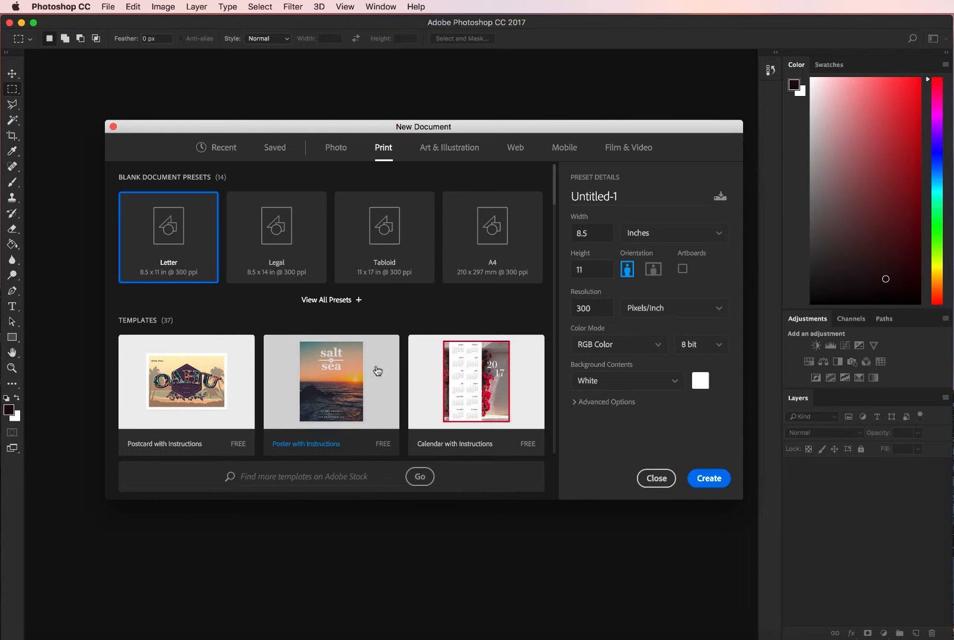
click(449, 150)
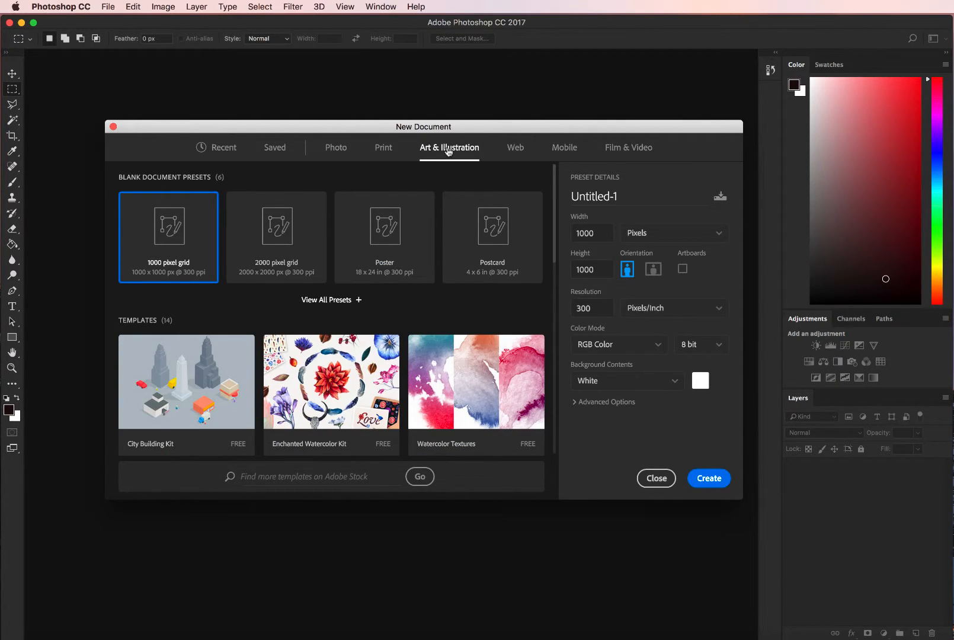
click(516, 151)
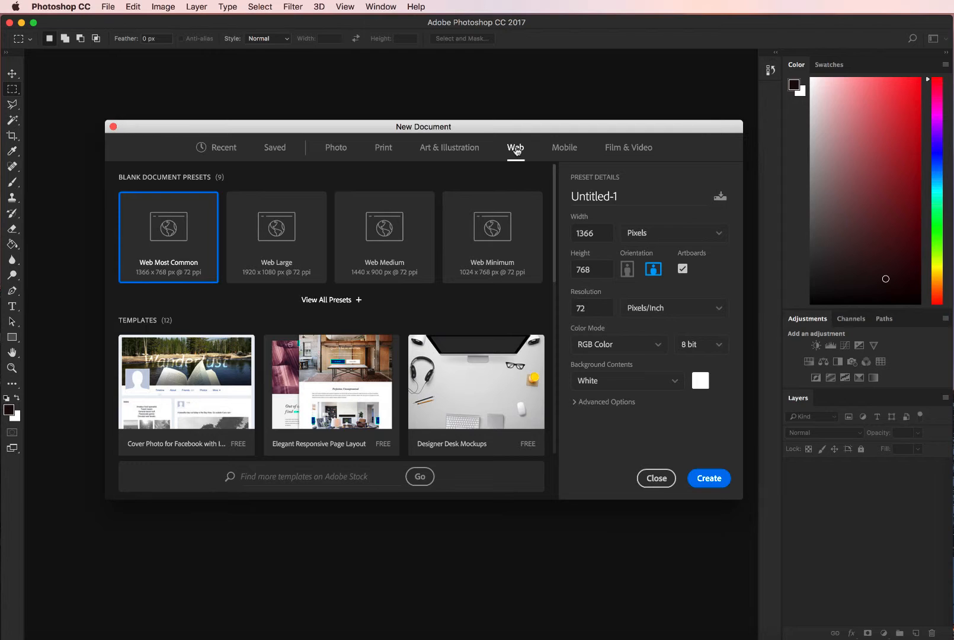
click(565, 152)
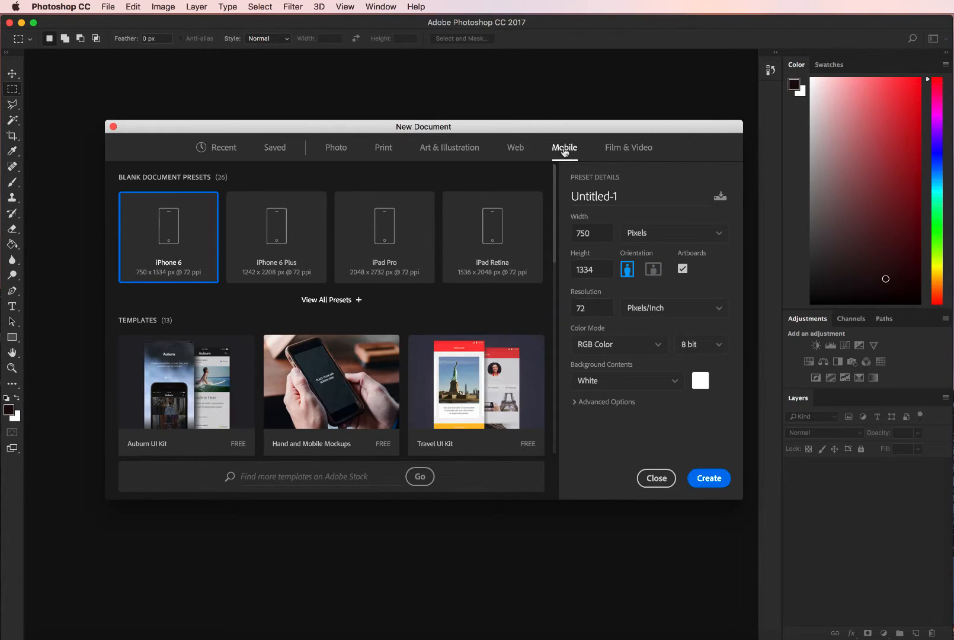
click(633, 153)
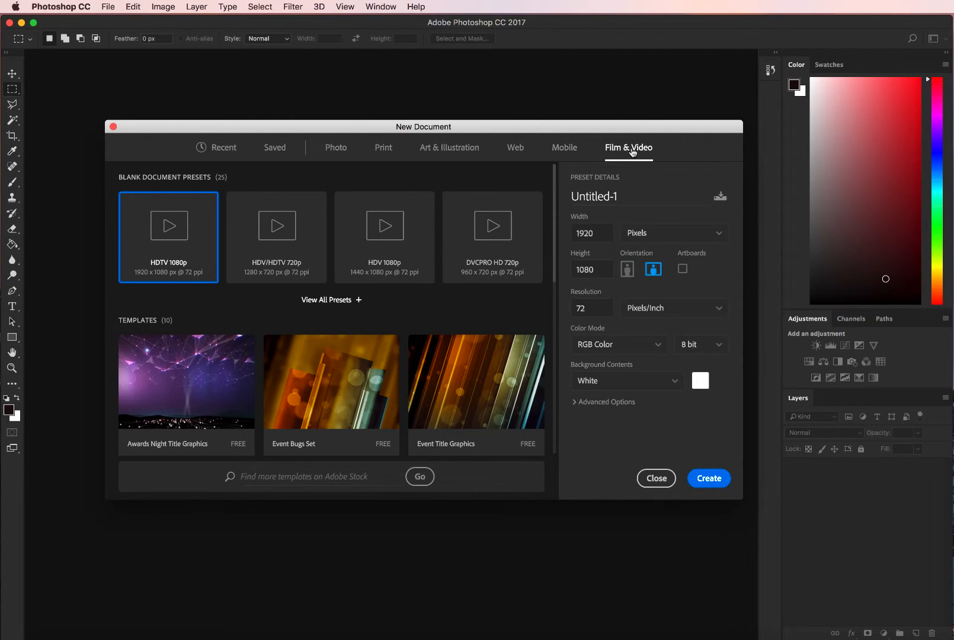
Create a document from the Default Photoshop Size photo preset, 7 x 5 in at 300 ppi, and close it.
click(335, 152)
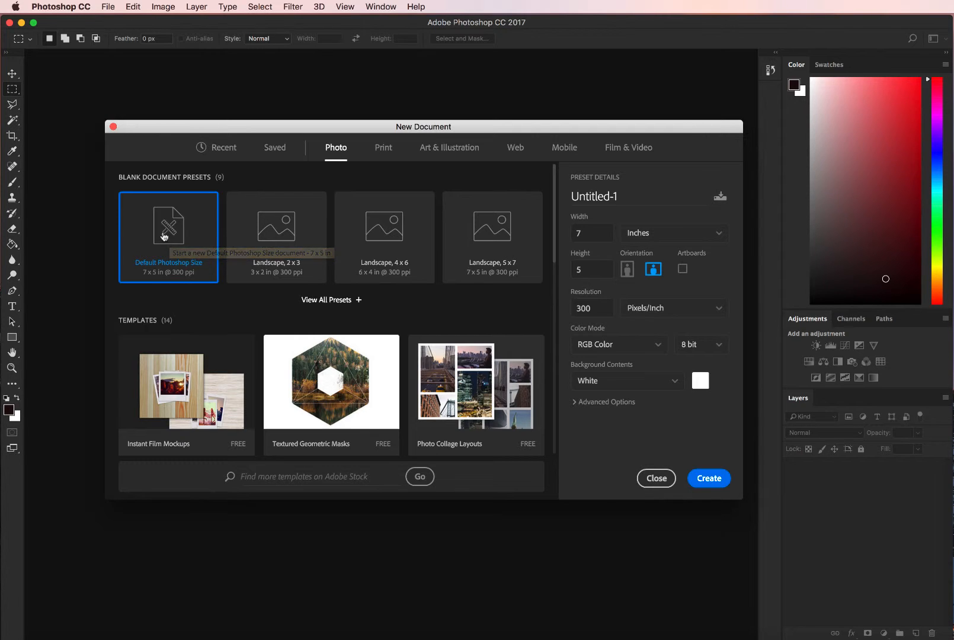
click(711, 479)
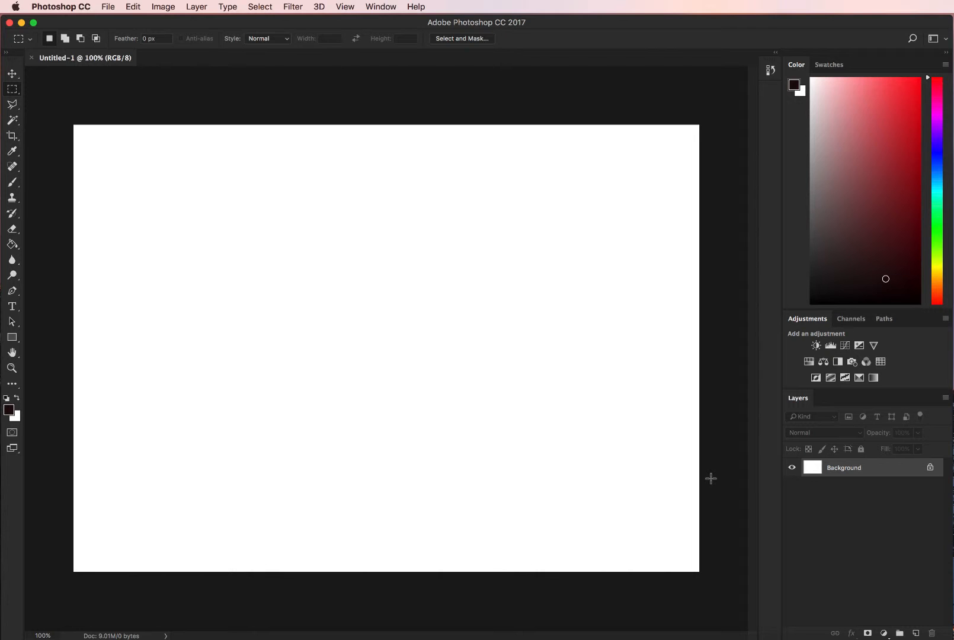
click(31, 58)
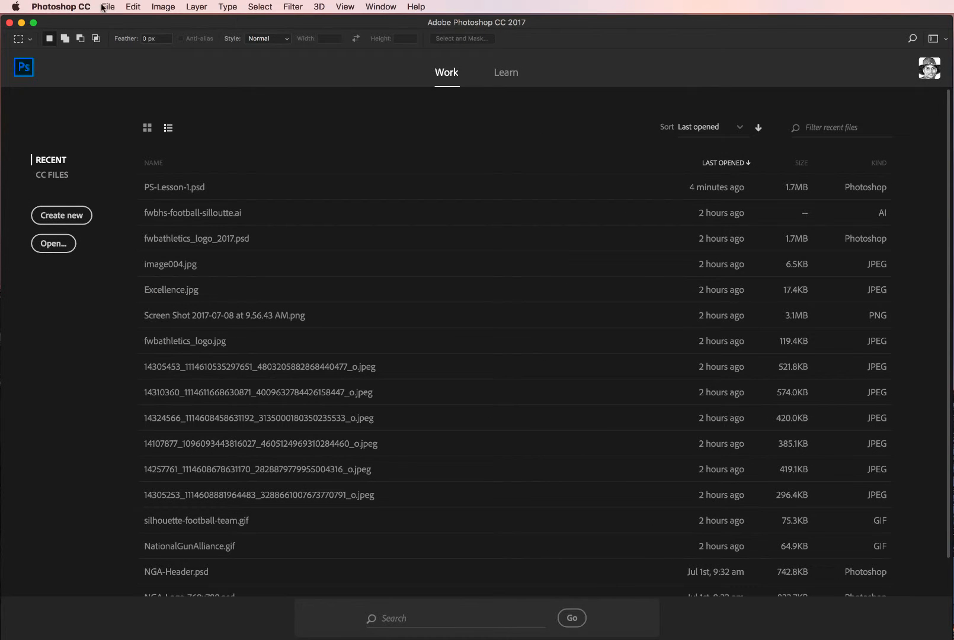
Start another new document at the Default Photoshop Size, trying portrait orientation and returning to landscape.
click(108, 6)
click(129, 26)
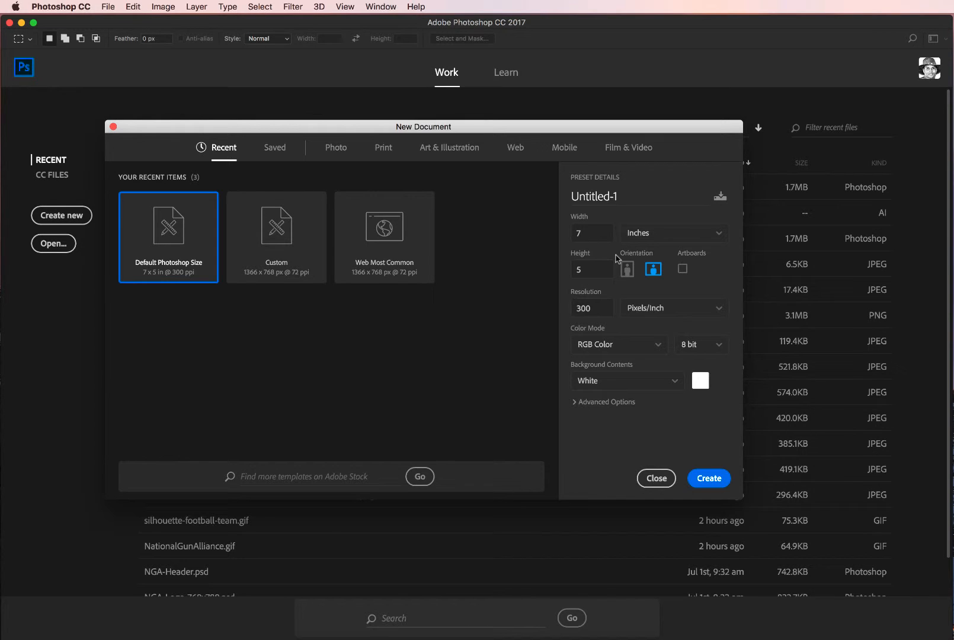
click(627, 268)
click(653, 270)
Review the color modes and background color picker, and create the document in RGB Color with a white background.
click(658, 345)
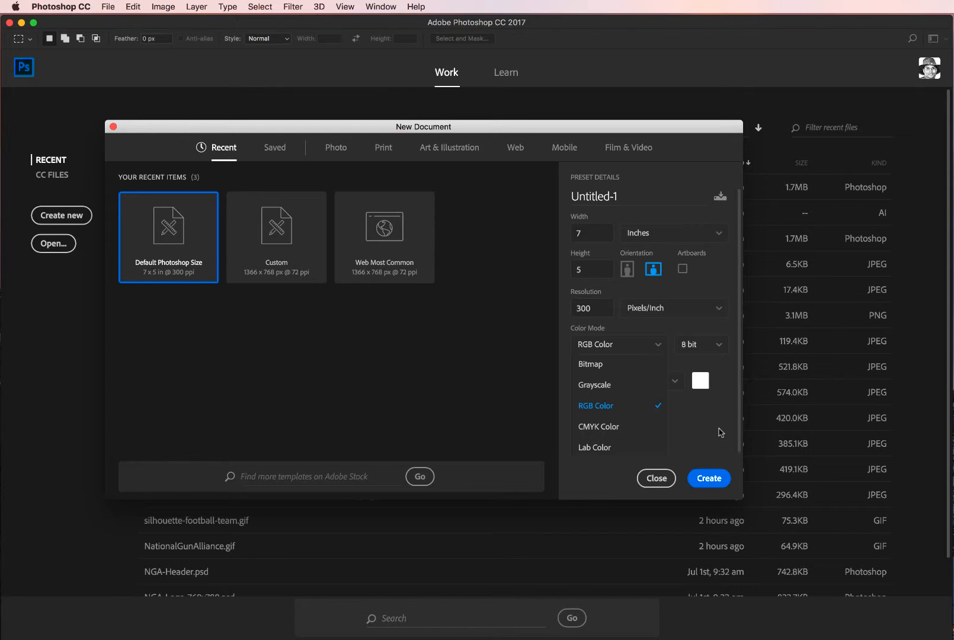
scroll(721, 432, down, 1)
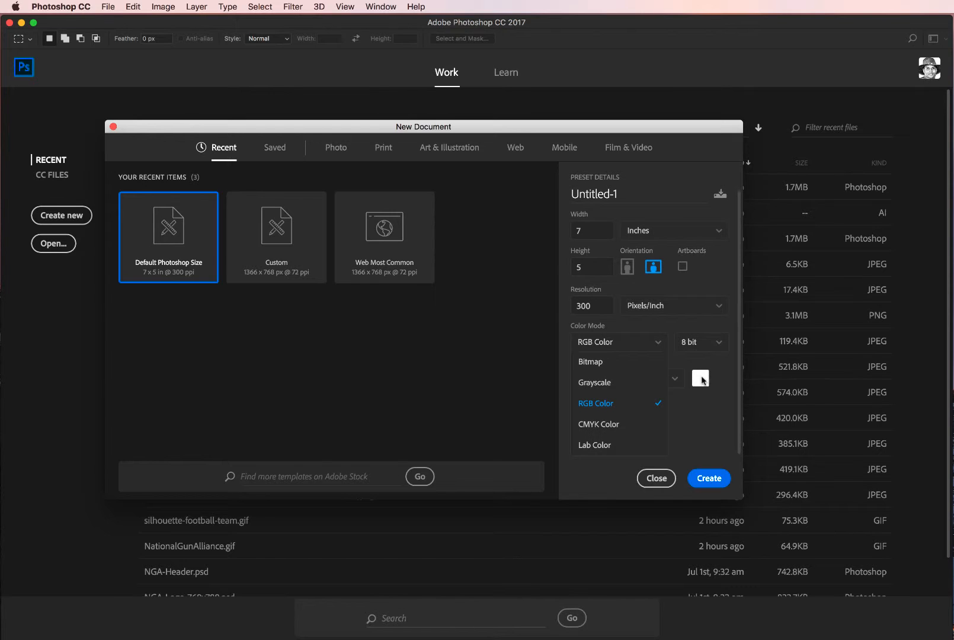
scroll(644, 406, up, 1)
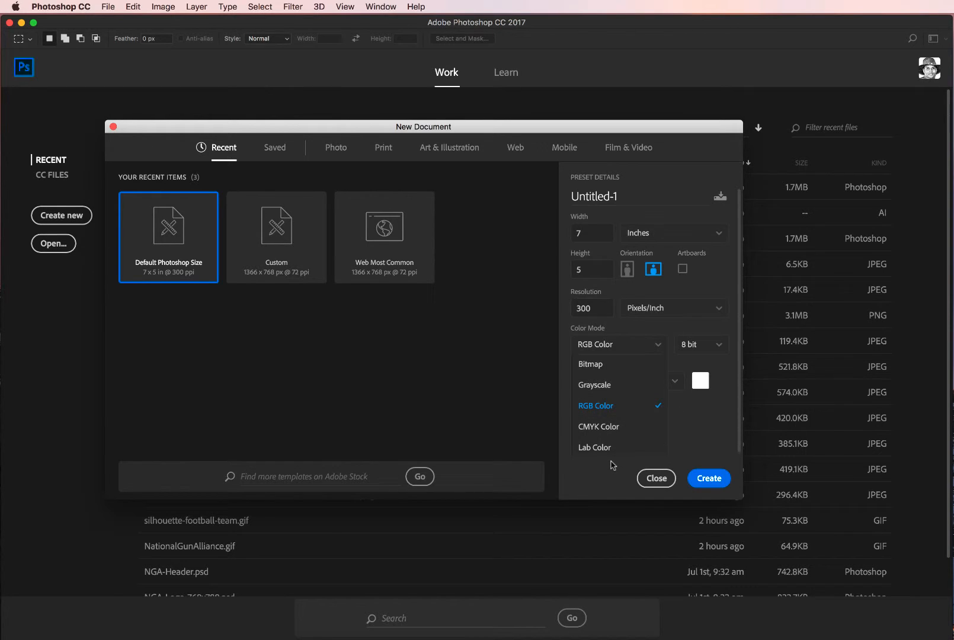
click(701, 383)
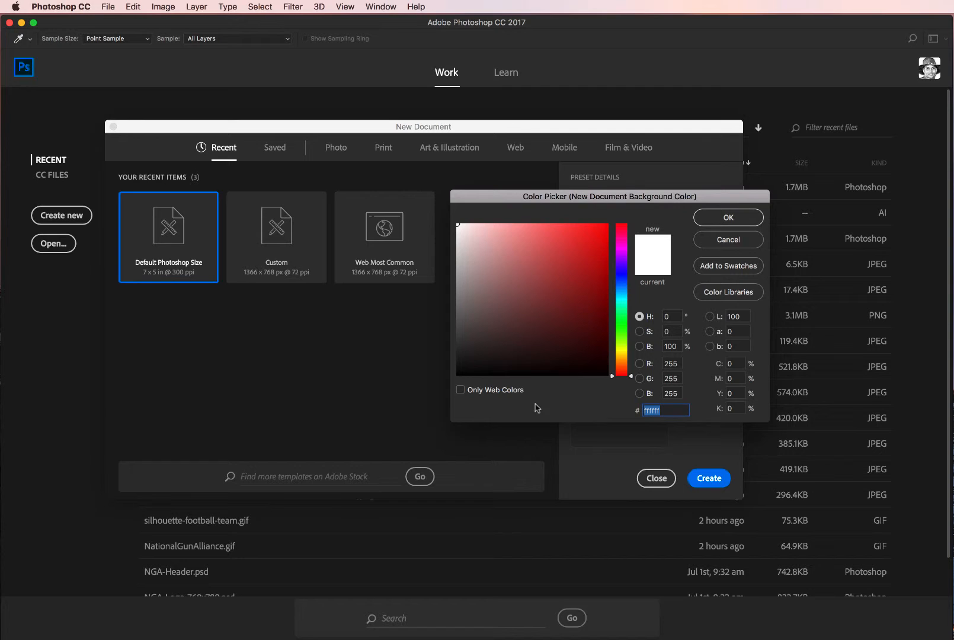
click(729, 240)
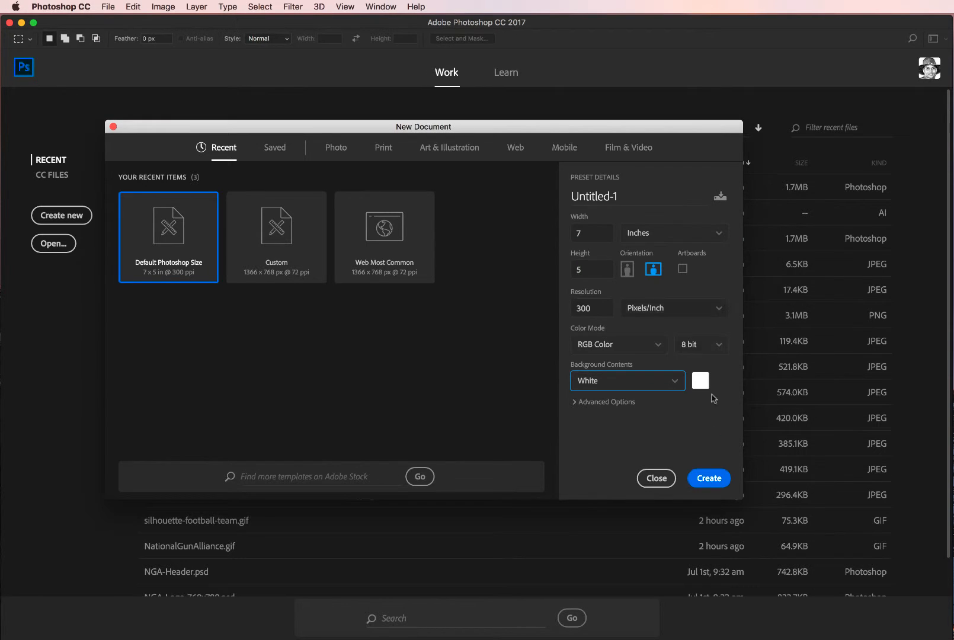
click(714, 480)
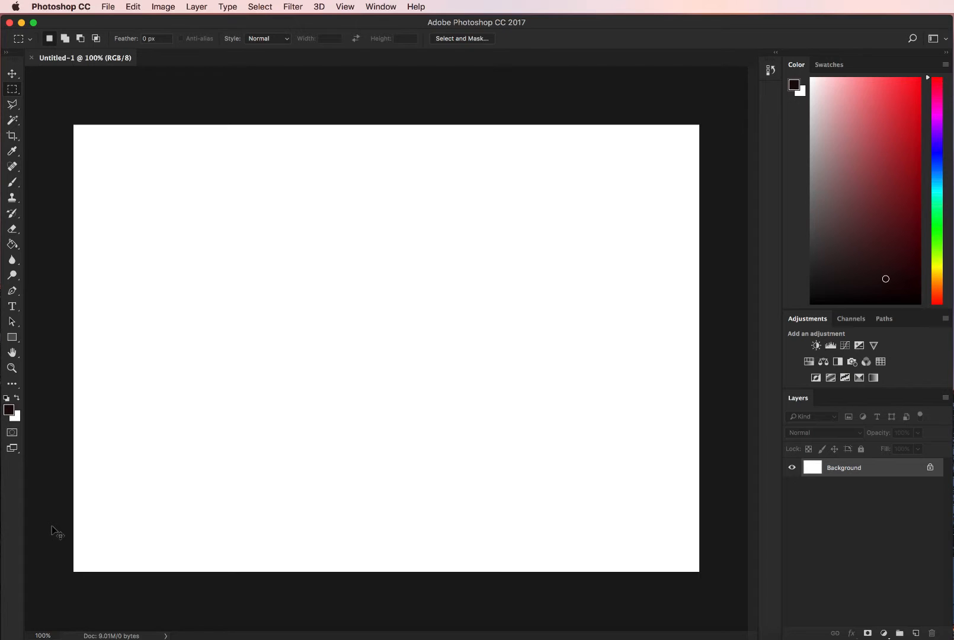
Search Photoshop's commands for "Windo" and browse down through the matching entries.
key(super+f)
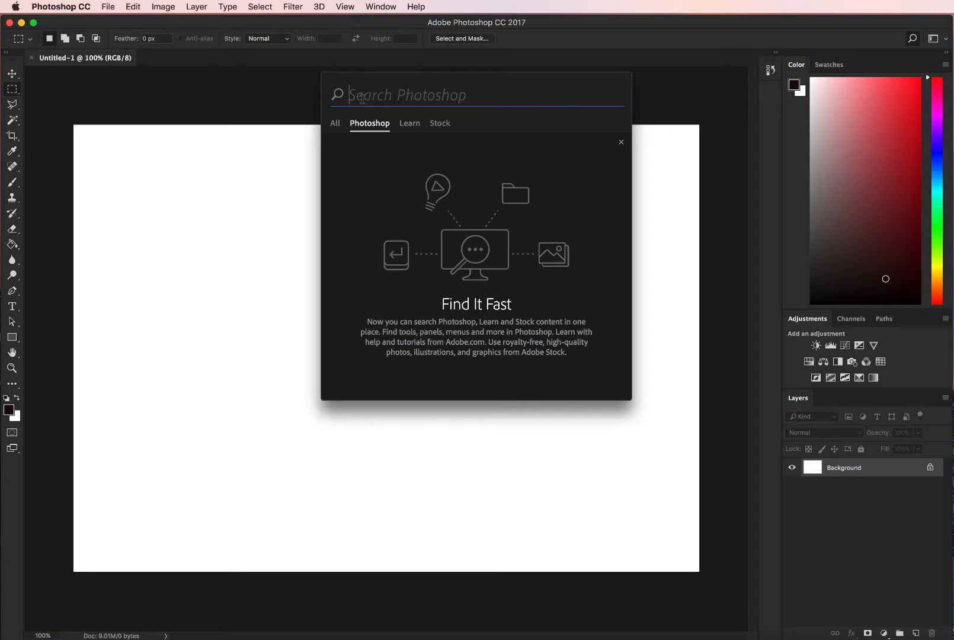
text(Windo)
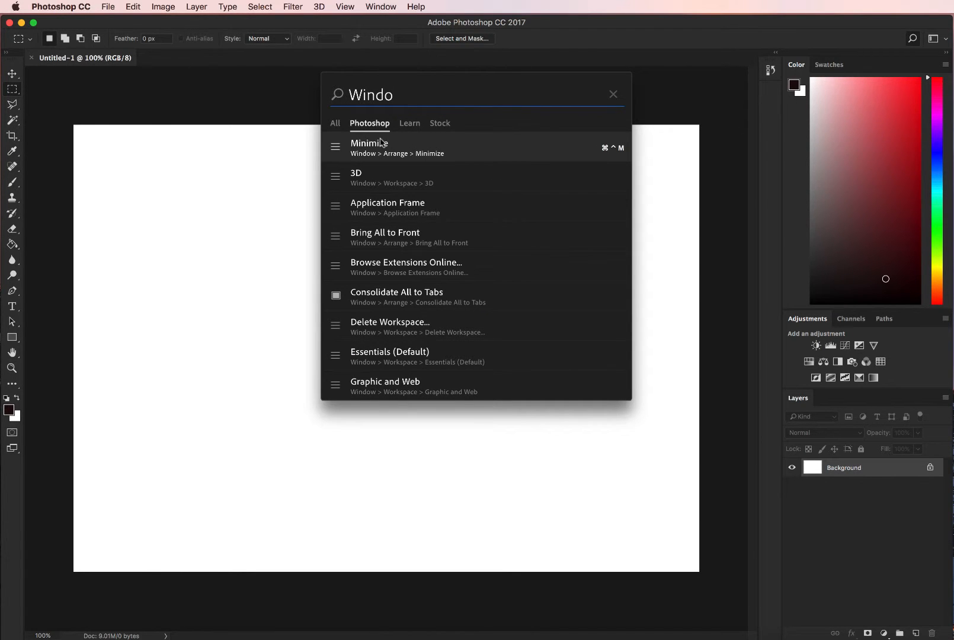
scroll(384, 154, down, 2)
scroll(388, 178, down, 3)
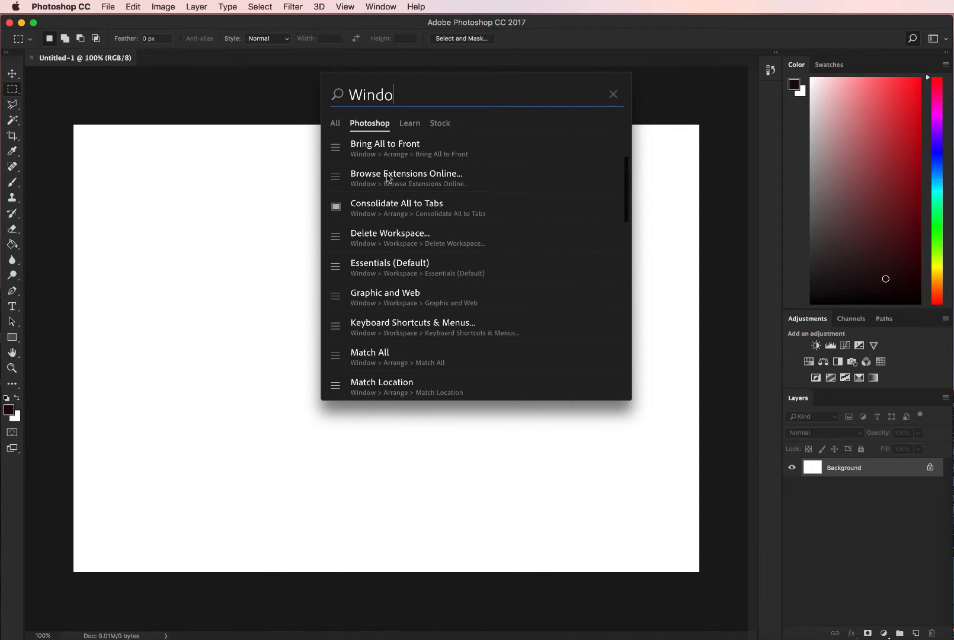
scroll(388, 178, down, 3)
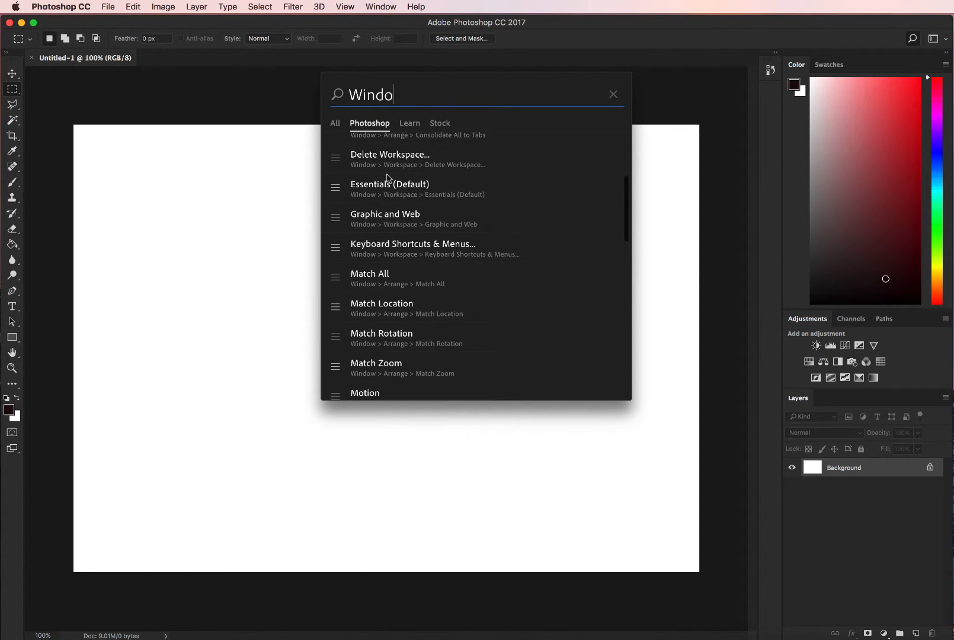
scroll(388, 177, down, 3)
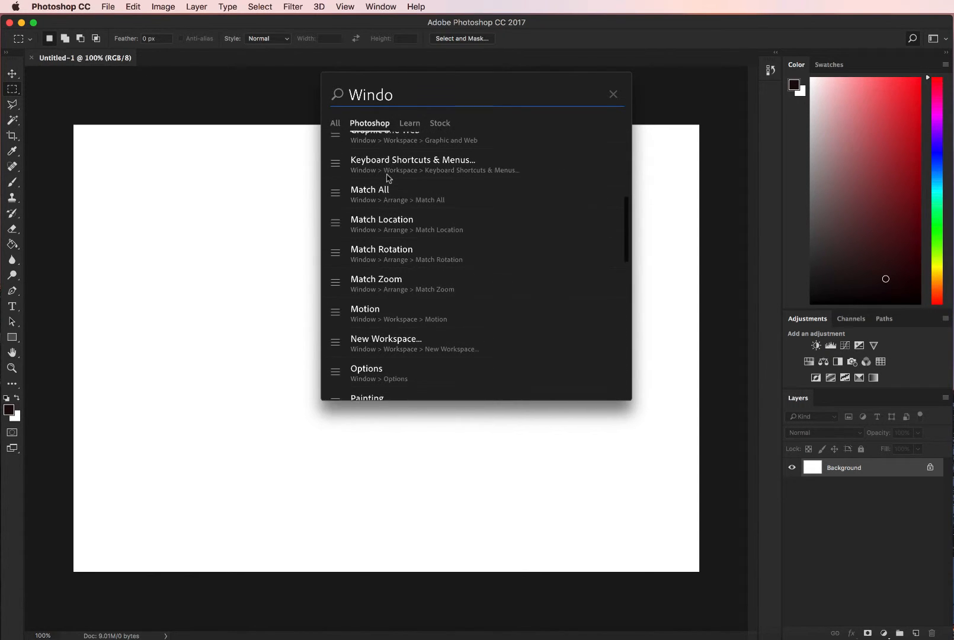
scroll(388, 178, down, 3)
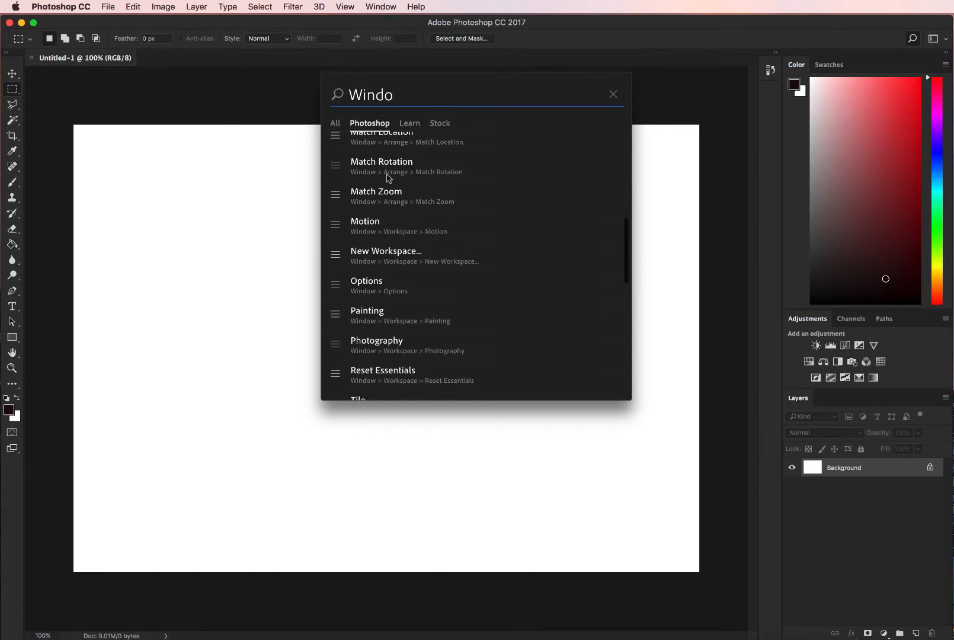
scroll(388, 178, down, 1)
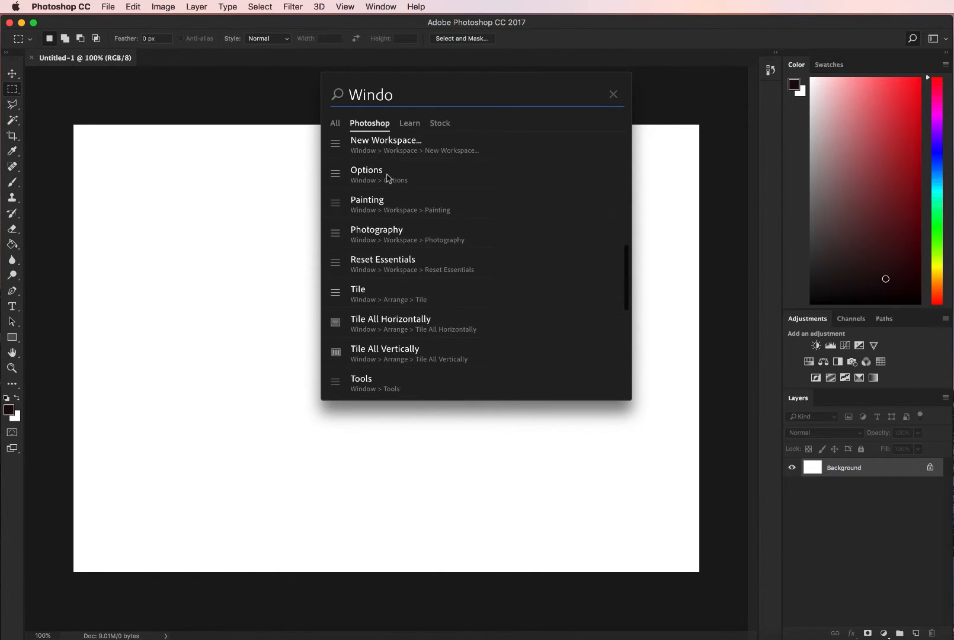
scroll(389, 178, down, 1)
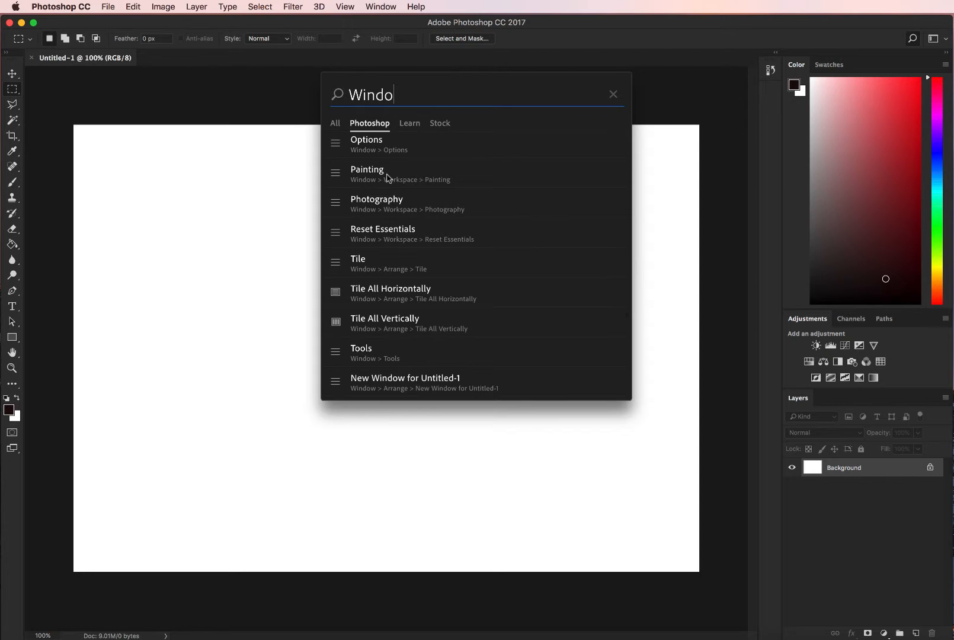
scroll(388, 178, down, 3)
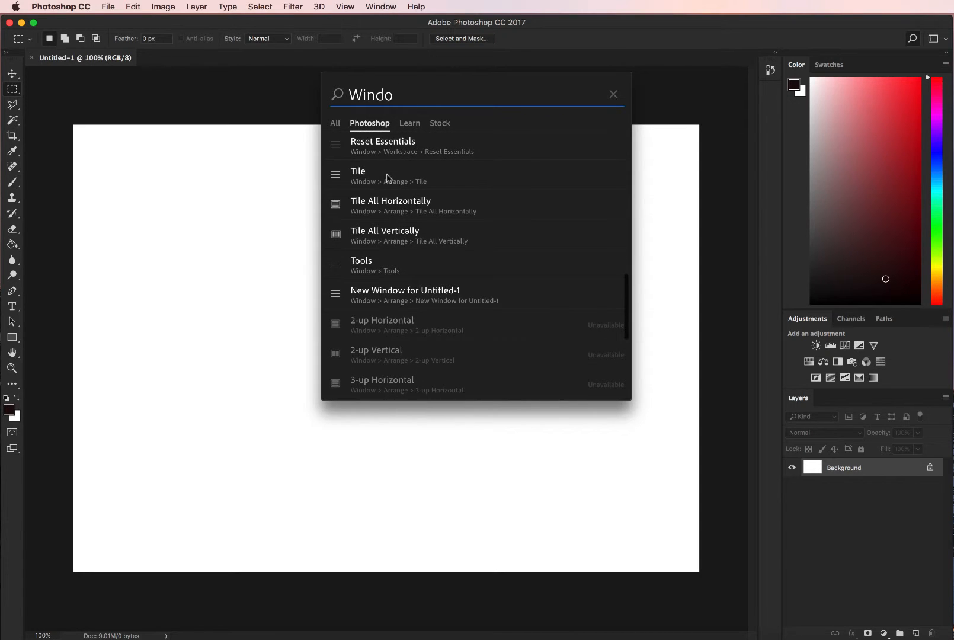
scroll(388, 178, down, 2)
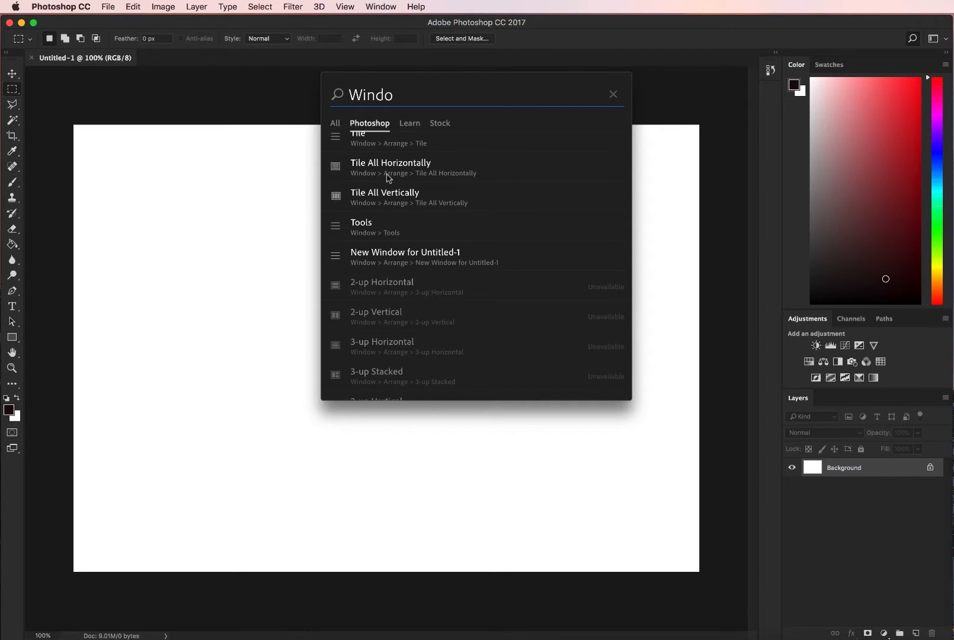
Complete the search term to "Window", review the rest of the results, then clear and close the search.
text(w)
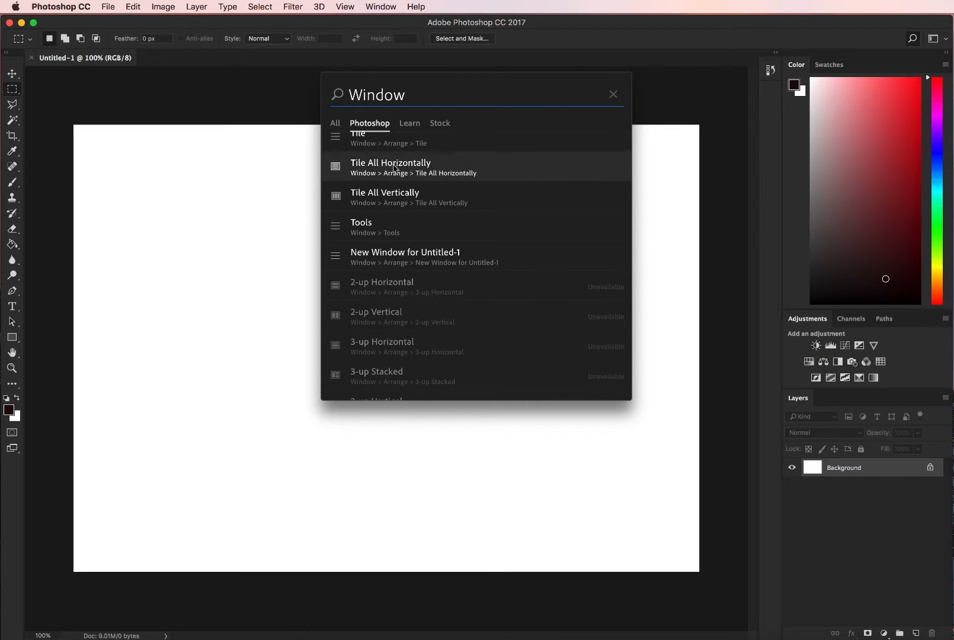
scroll(395, 187, down, 1)
scroll(396, 184, down, 1)
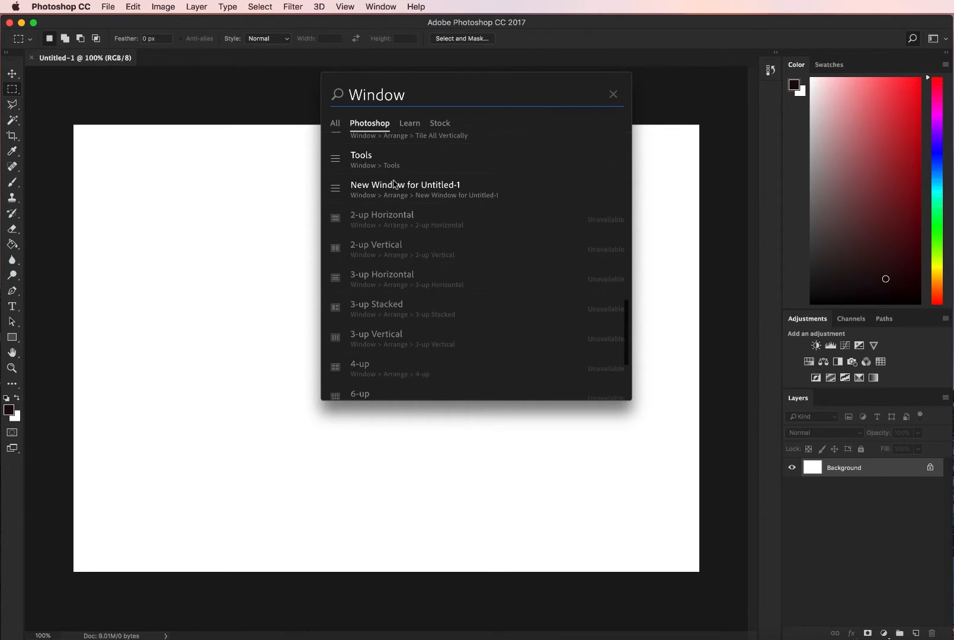
scroll(395, 185, down, 2)
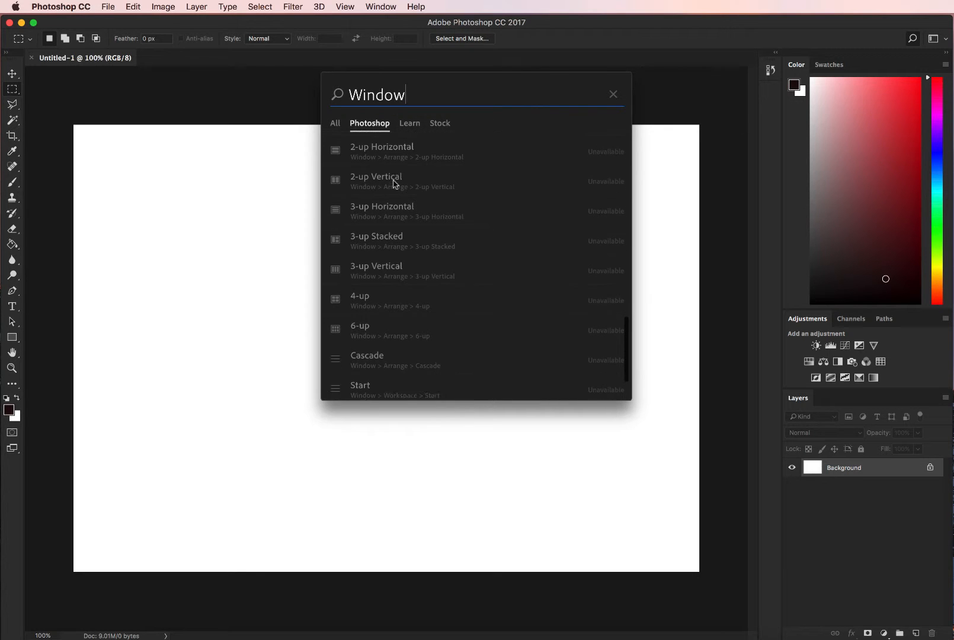
scroll(395, 184, up, 7)
scroll(395, 184, up, 17)
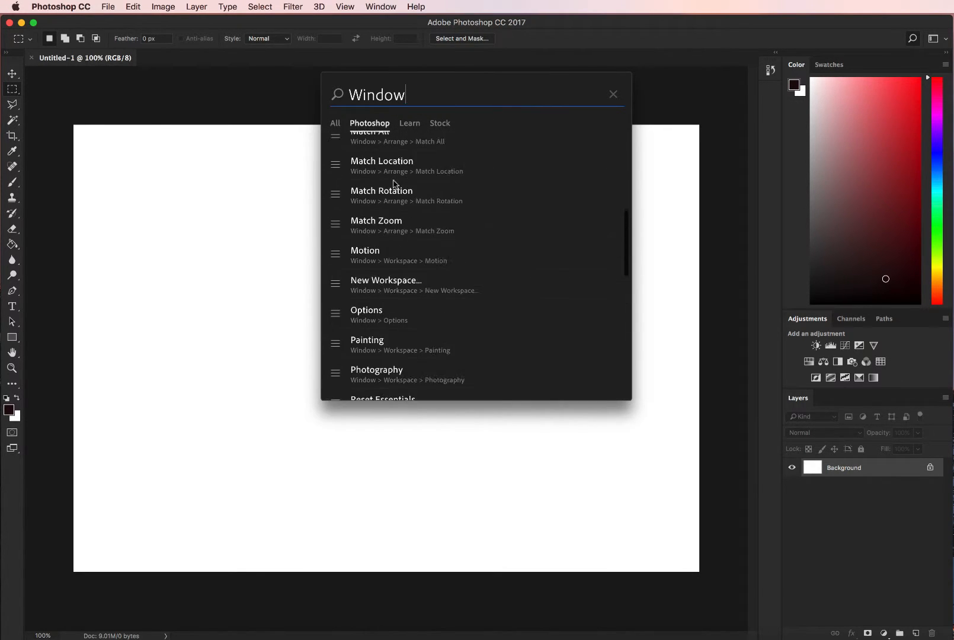
scroll(396, 185, up, 2)
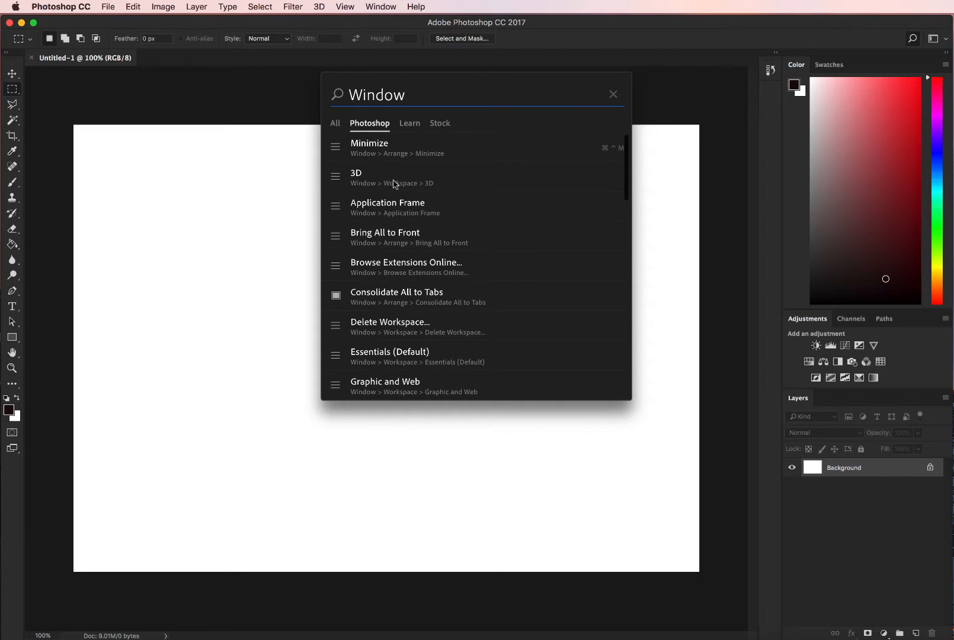
click(613, 94)
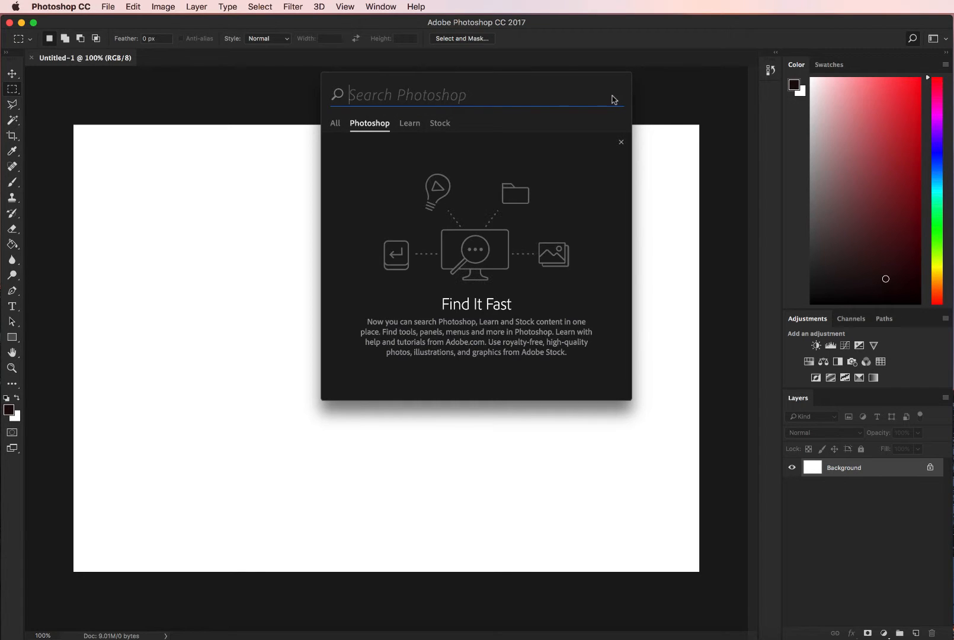
click(621, 143)
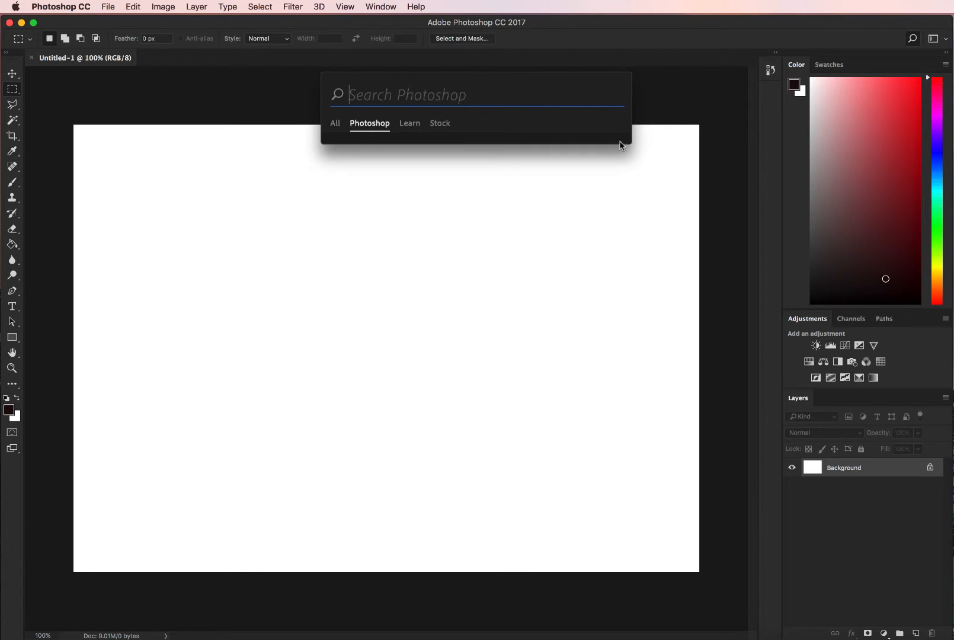
click(264, 107)
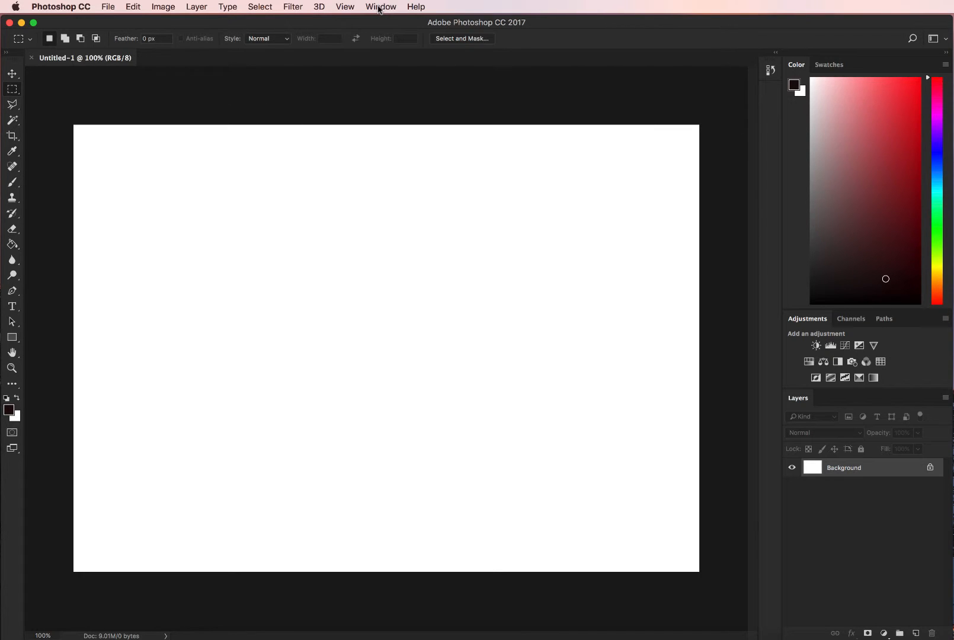
Review the list of available panels, and switch the toolbar to two columns and back to one.
click(380, 7)
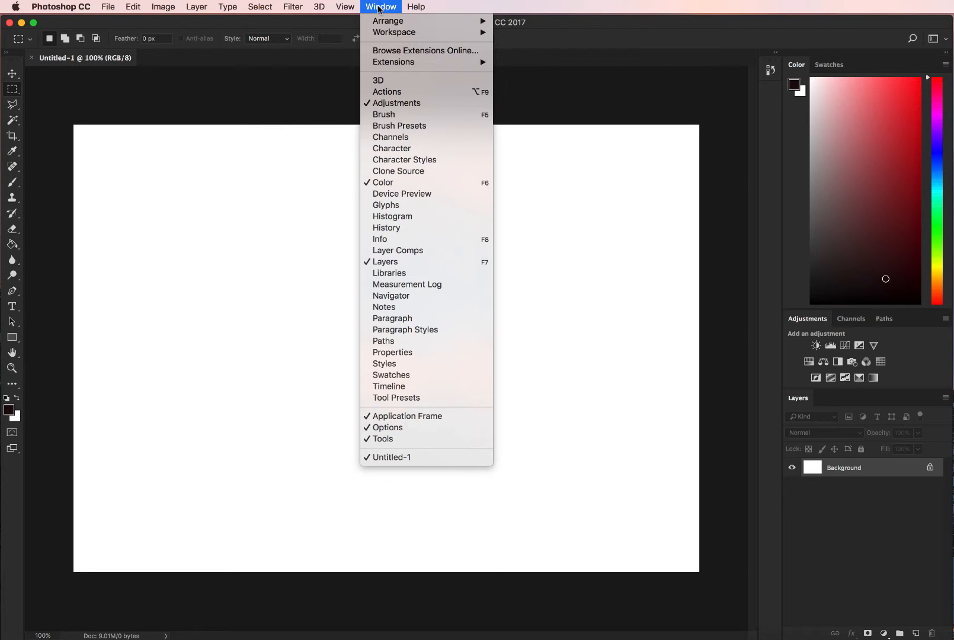
click(311, 87)
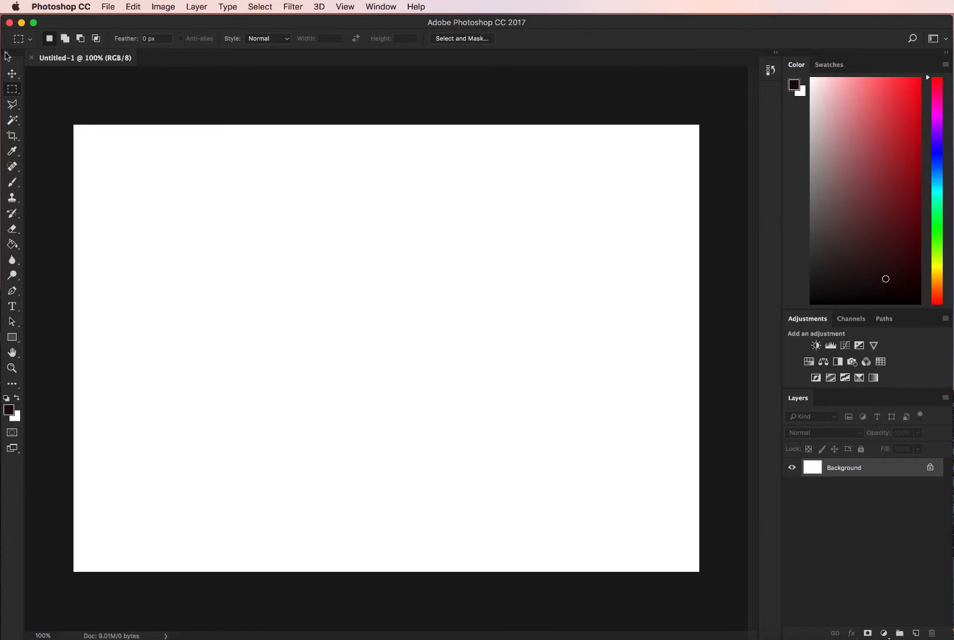
click(7, 55)
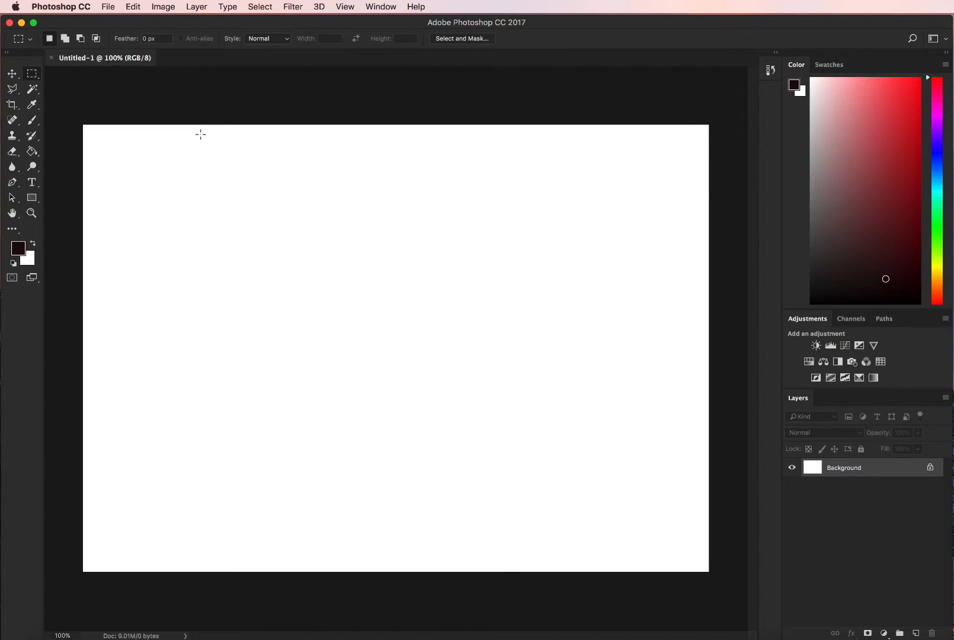
click(6, 55)
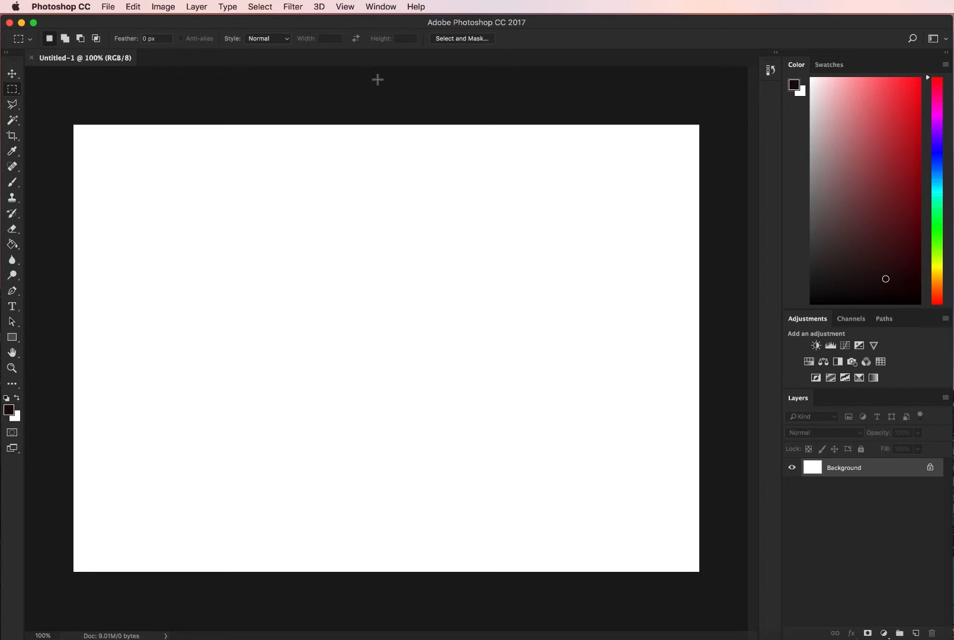
Hide the toolbar and show it again, then view the list of workspaces without choosing one.
click(380, 7)
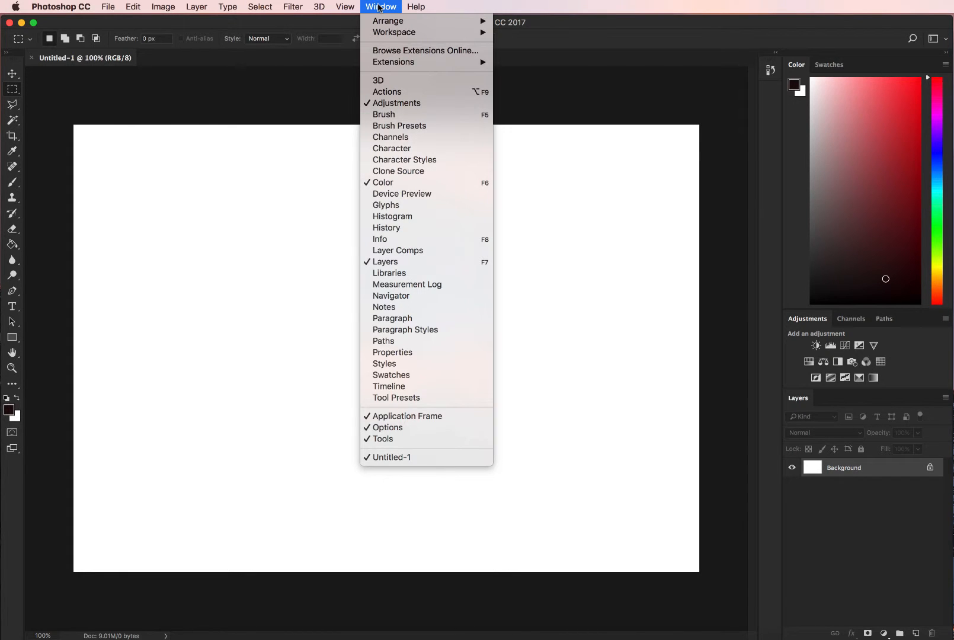
click(390, 438)
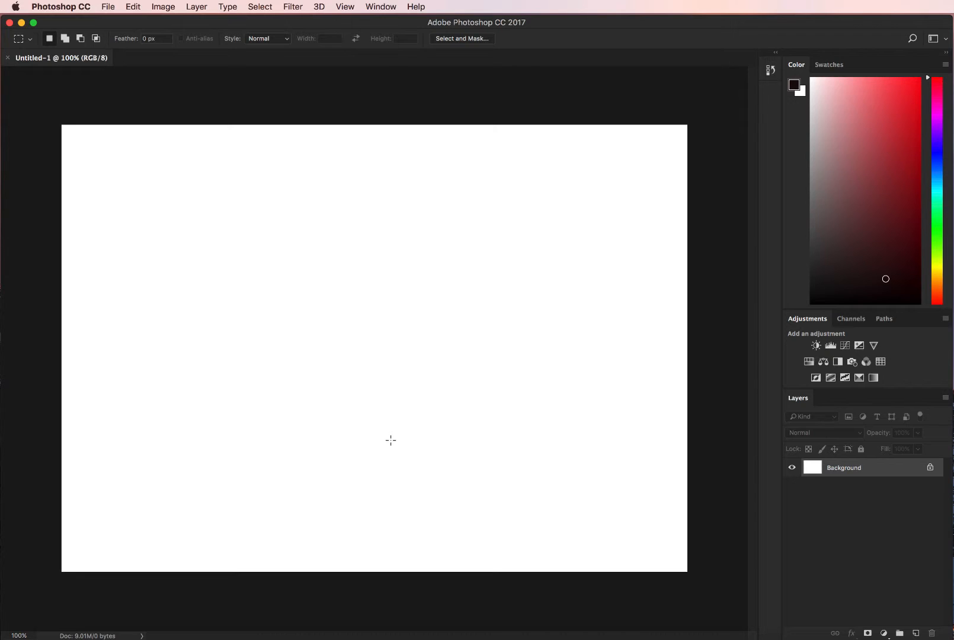
click(380, 6)
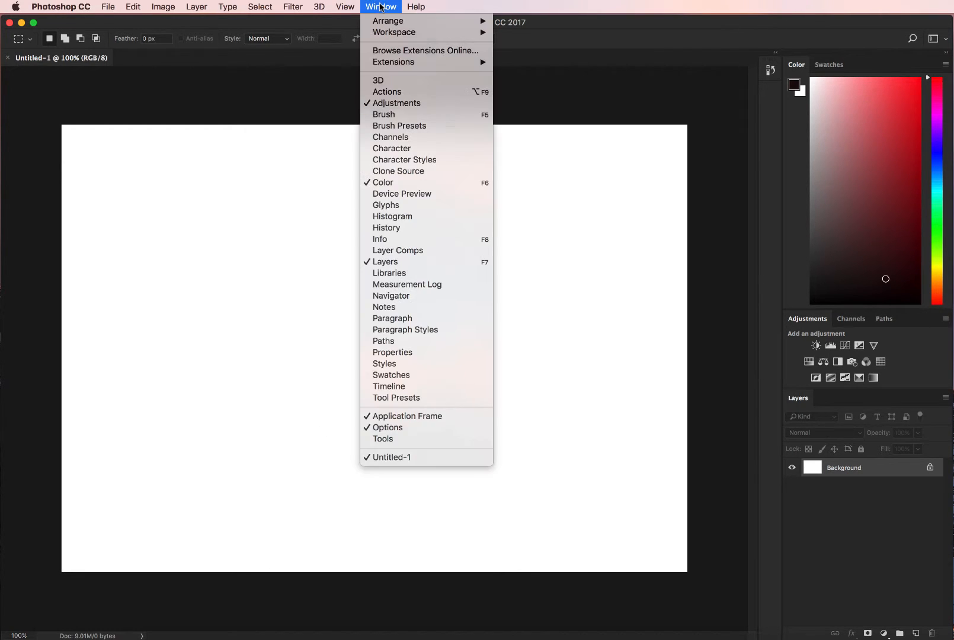
click(396, 441)
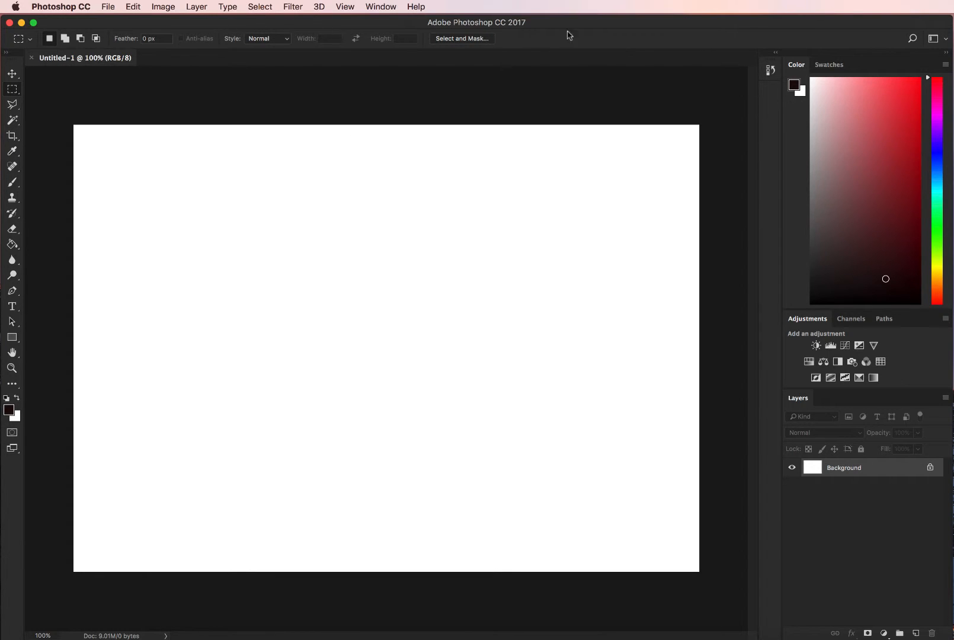
click(947, 41)
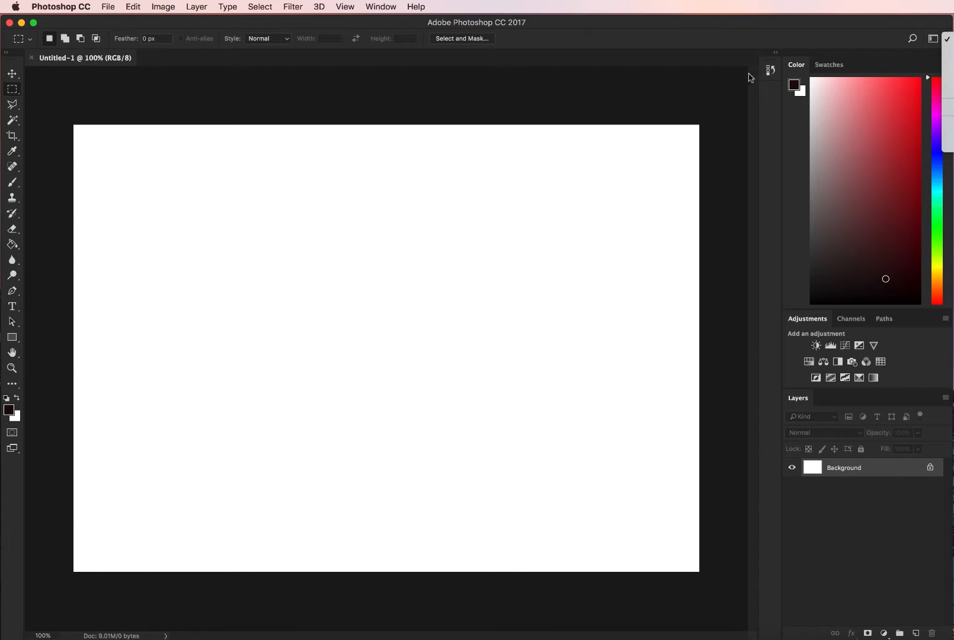
click(776, 24)
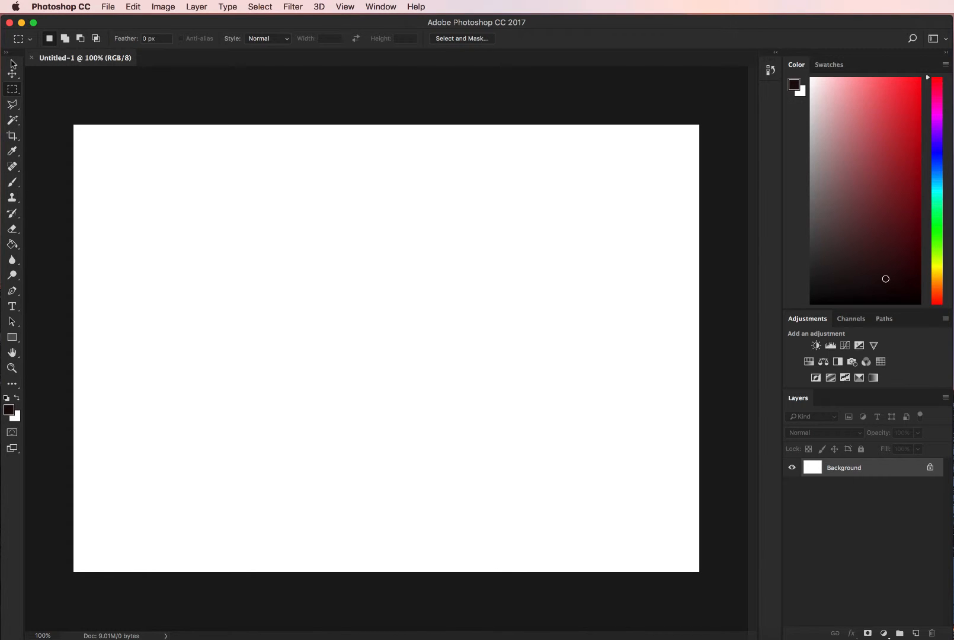
Undock the toolbar, float it at different places around the canvas, and dock it back in its original place.
drag(18, 54, 284, 98)
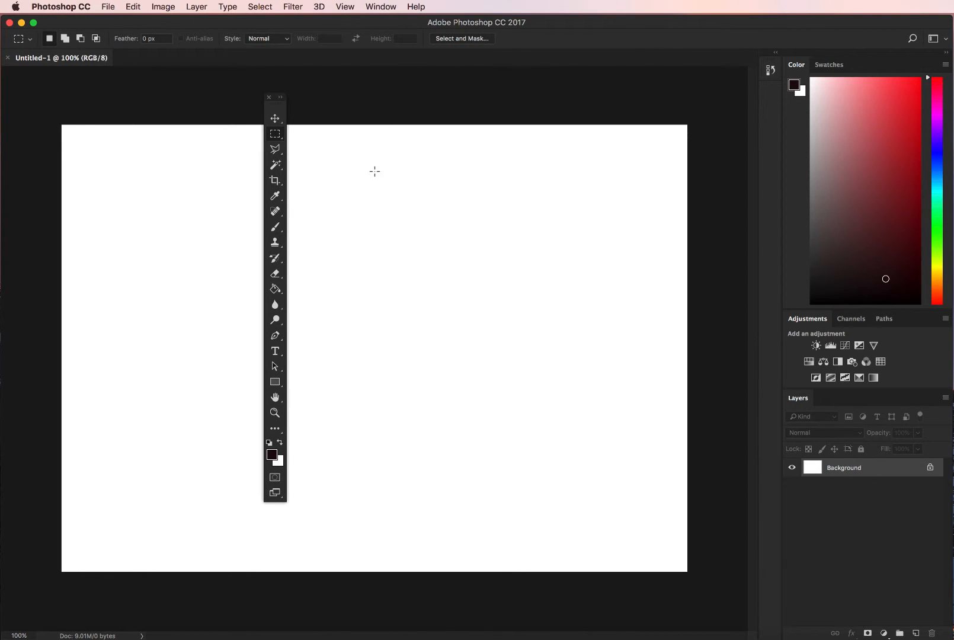
drag(276, 104, 729, 177)
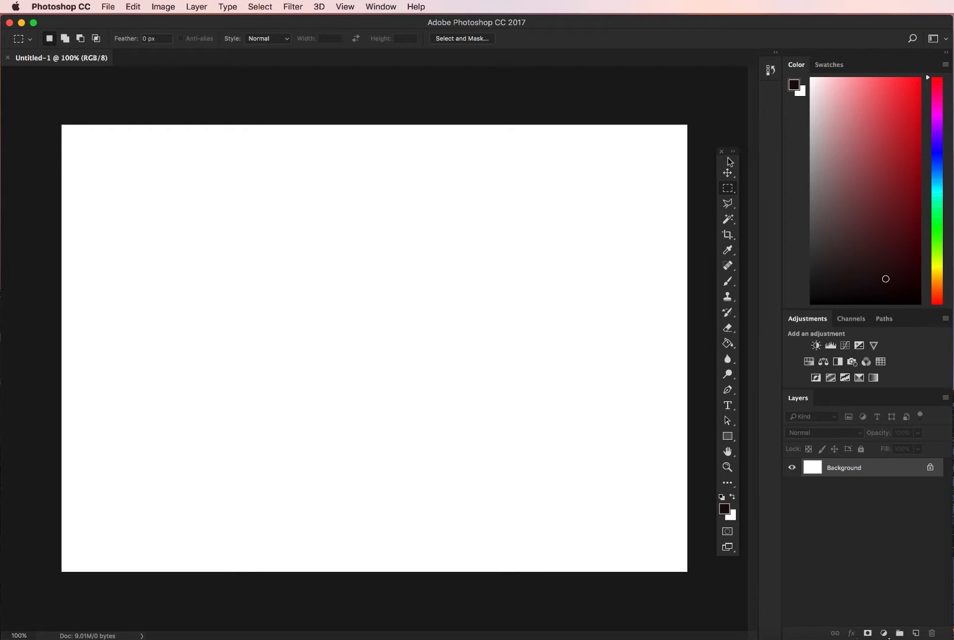
drag(730, 161, 135, 89)
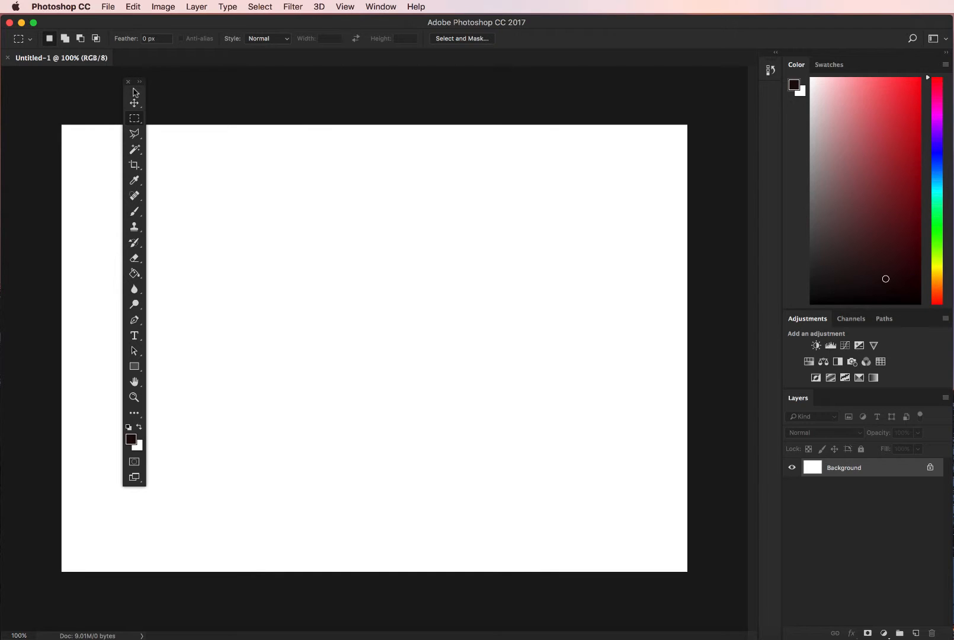
drag(135, 92, 15, 83)
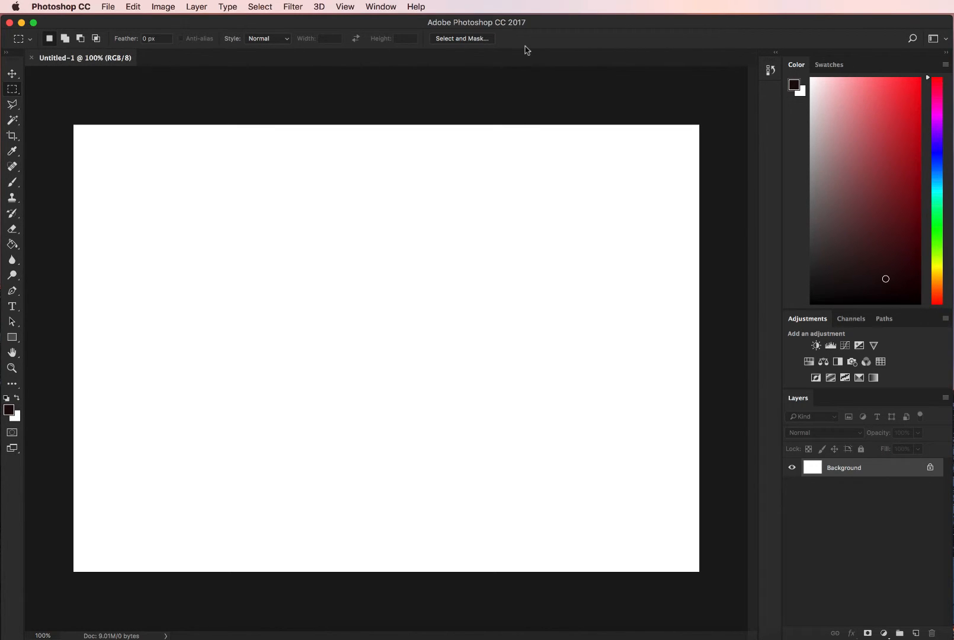
Compare the options of the Move, Rectangular Marquee, Polygonal Lasso, Magic Wand and Crop tools, ending on the Move tool.
click(12, 74)
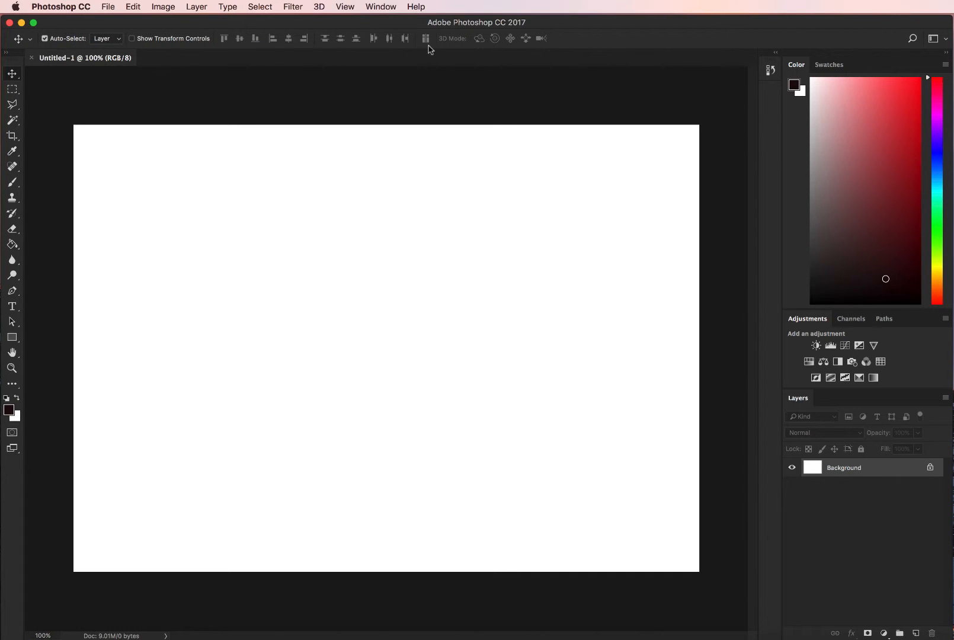
click(11, 90)
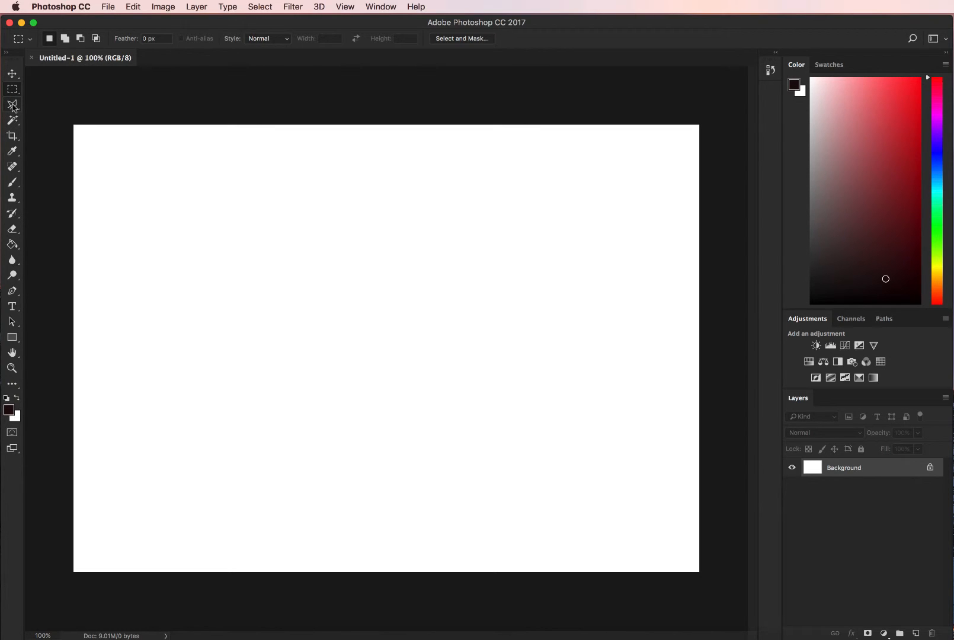
click(12, 105)
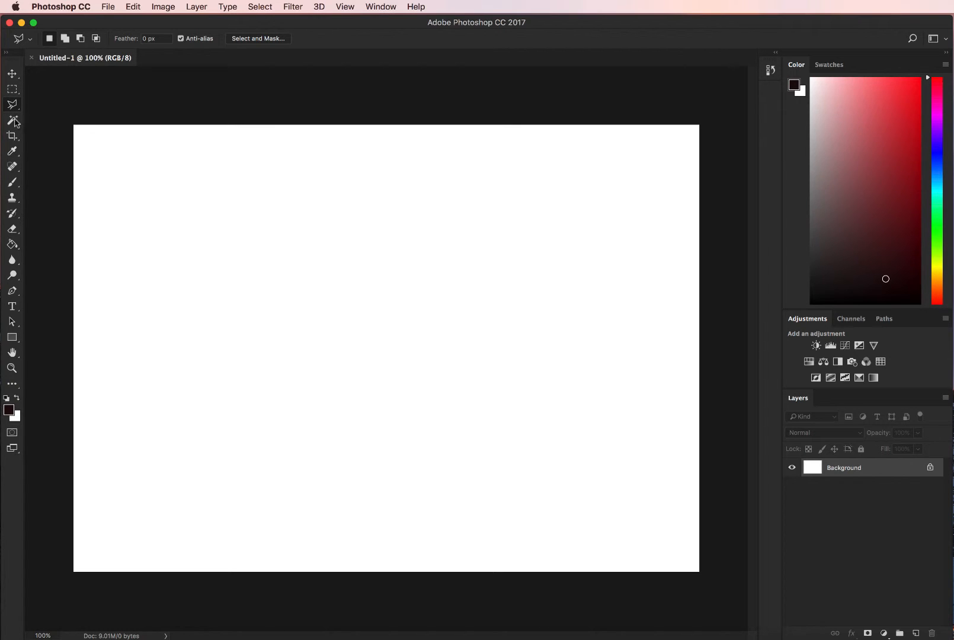
click(12, 121)
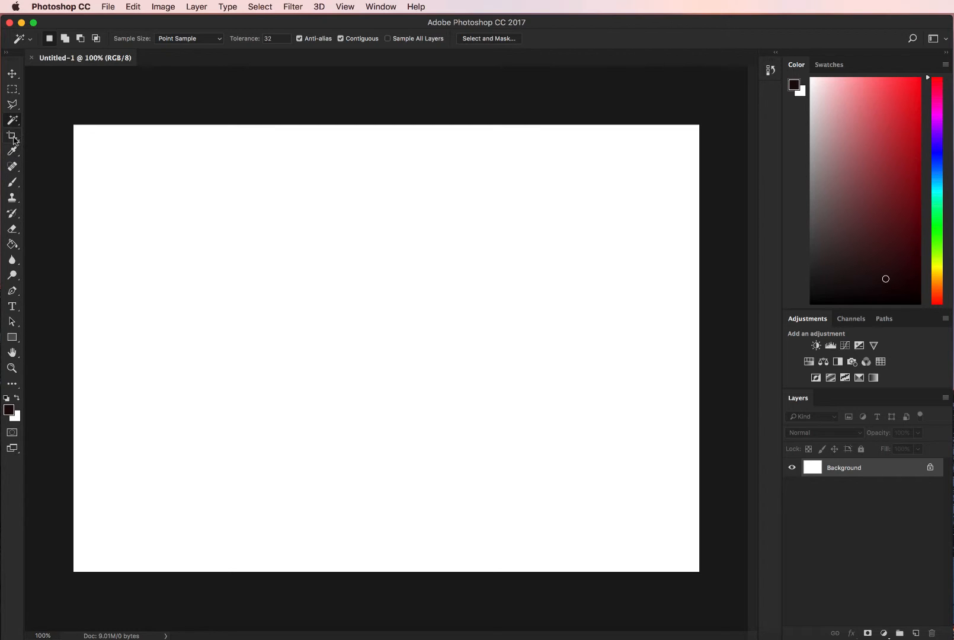
click(12, 137)
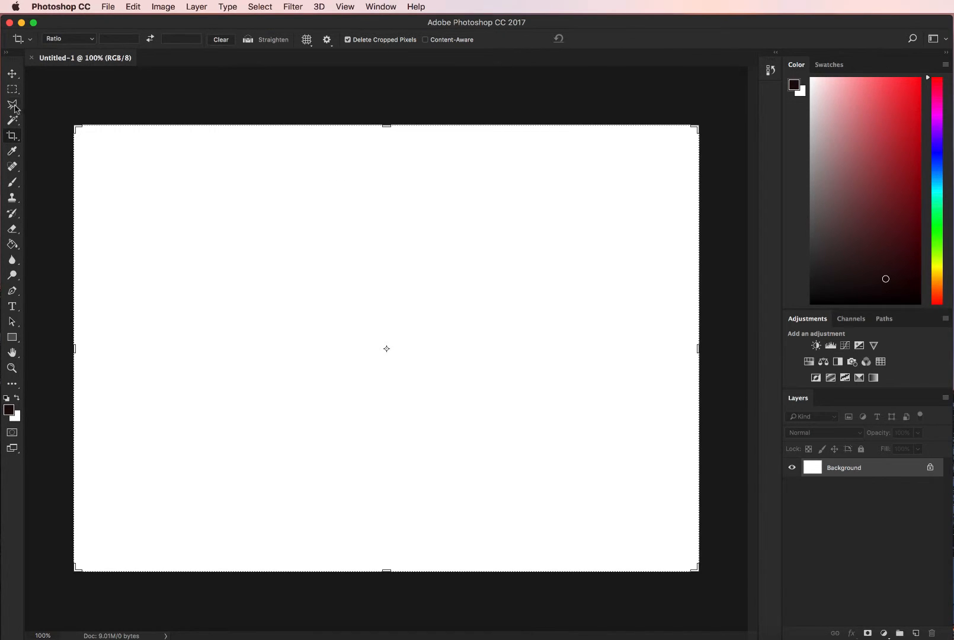
click(12, 75)
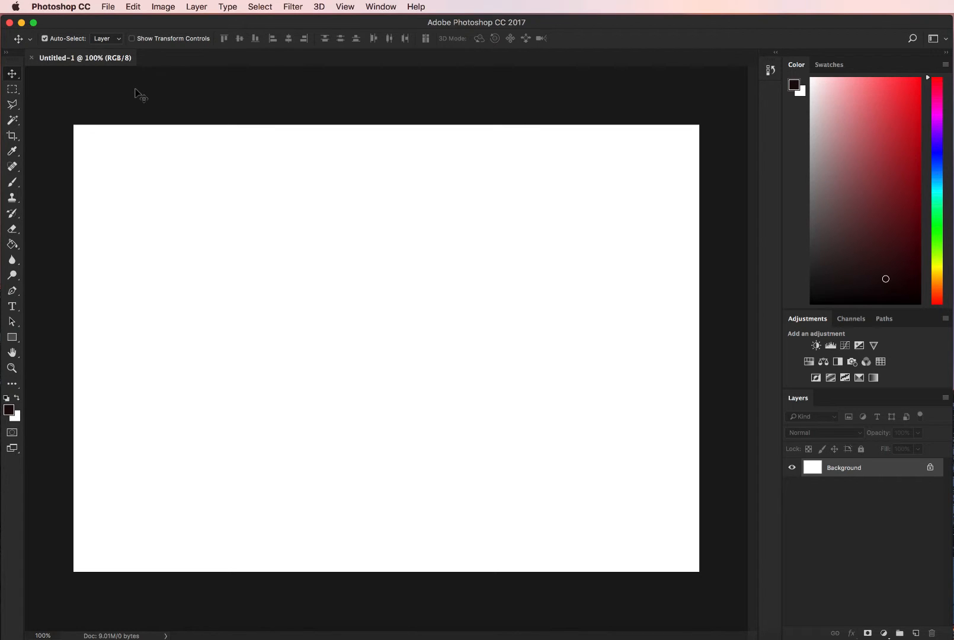
Switch to the Rectangular Marquee tool and view its reset choices without resetting anything.
click(12, 89)
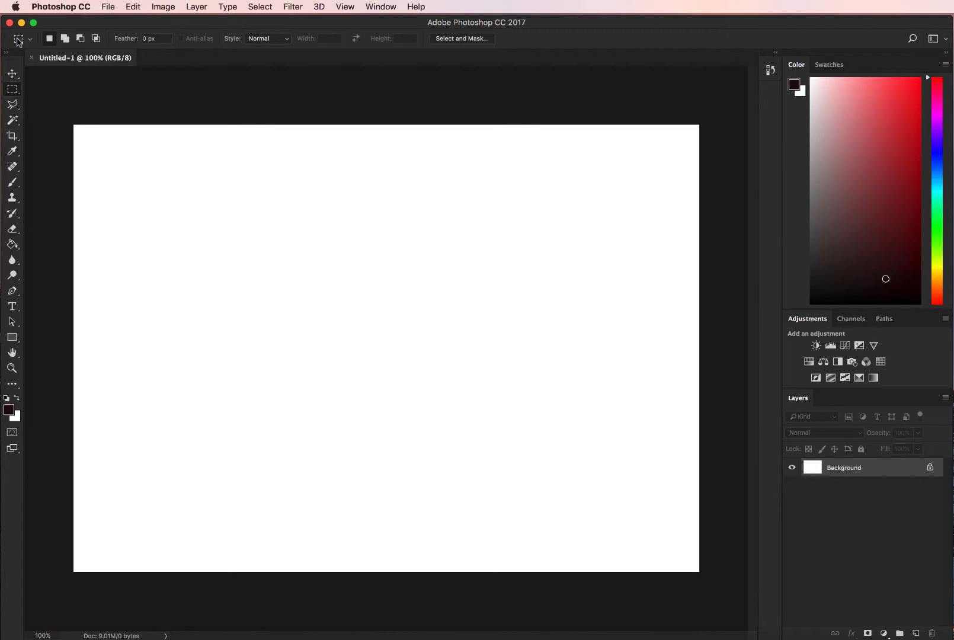
right_click(19, 43)
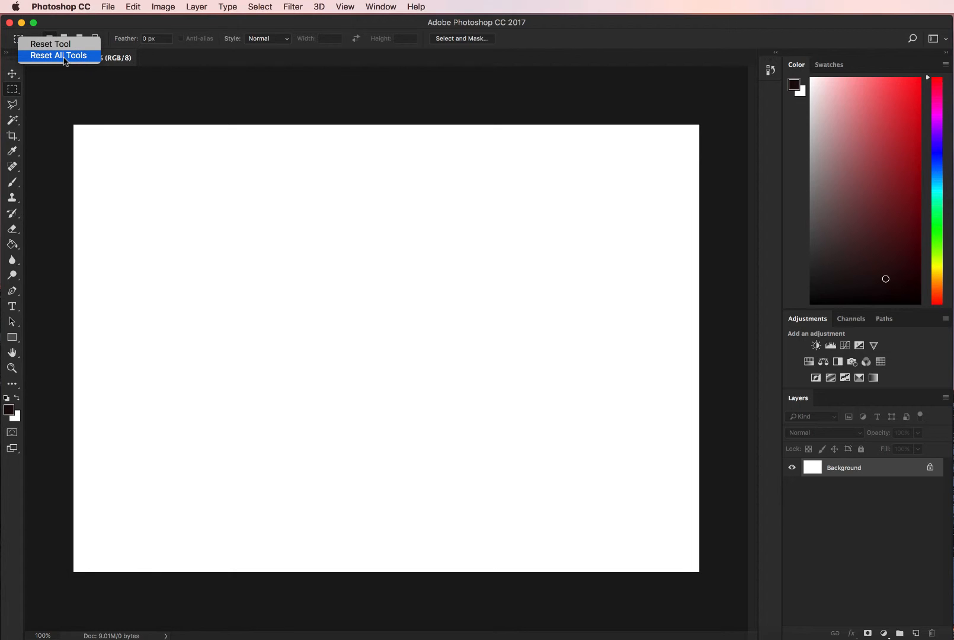
click(198, 87)
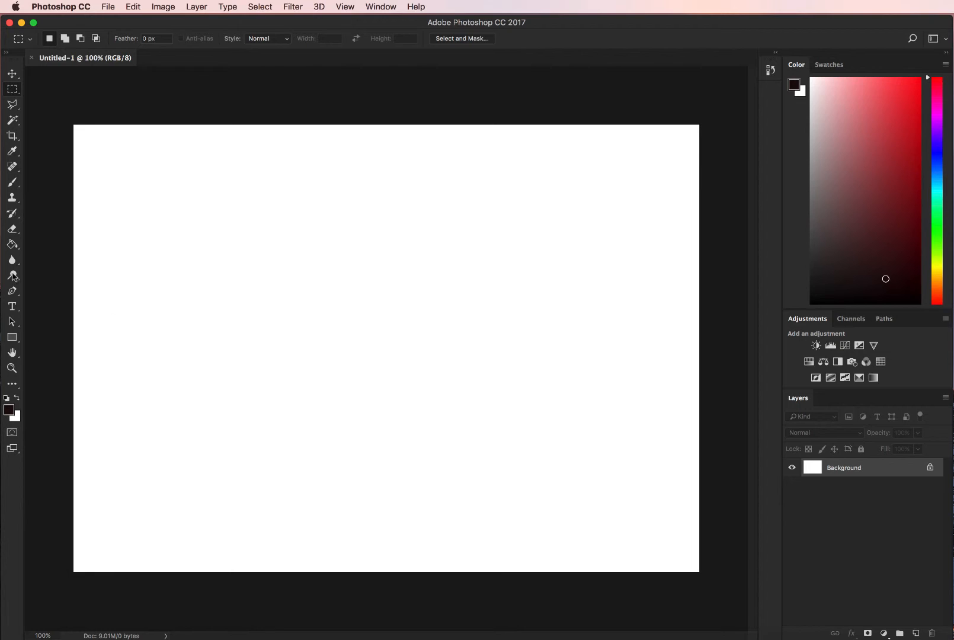
Add the text "Save this file." in the upper-left area of the canvas.
click(11, 307)
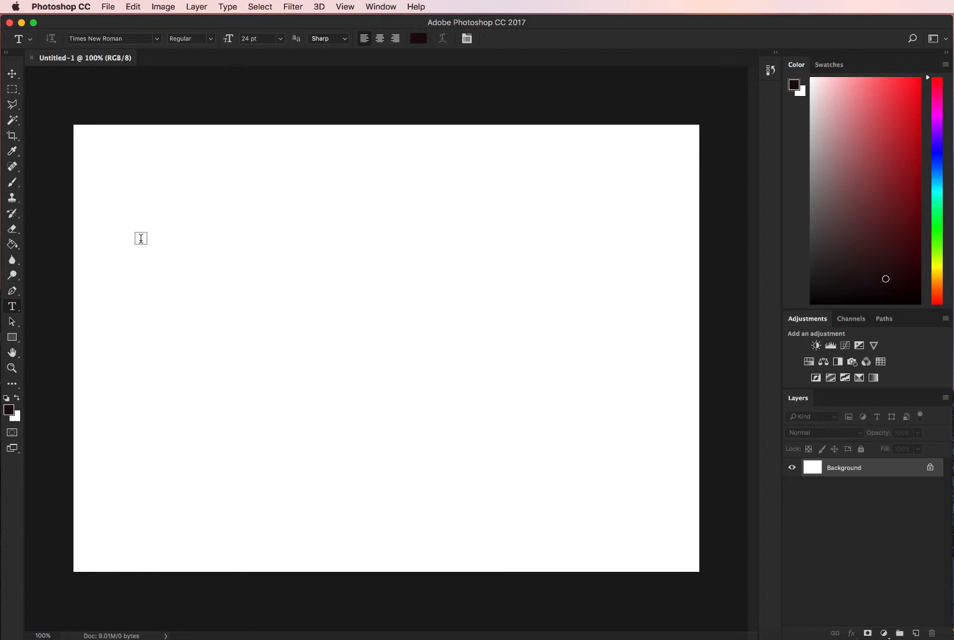
click(140, 240)
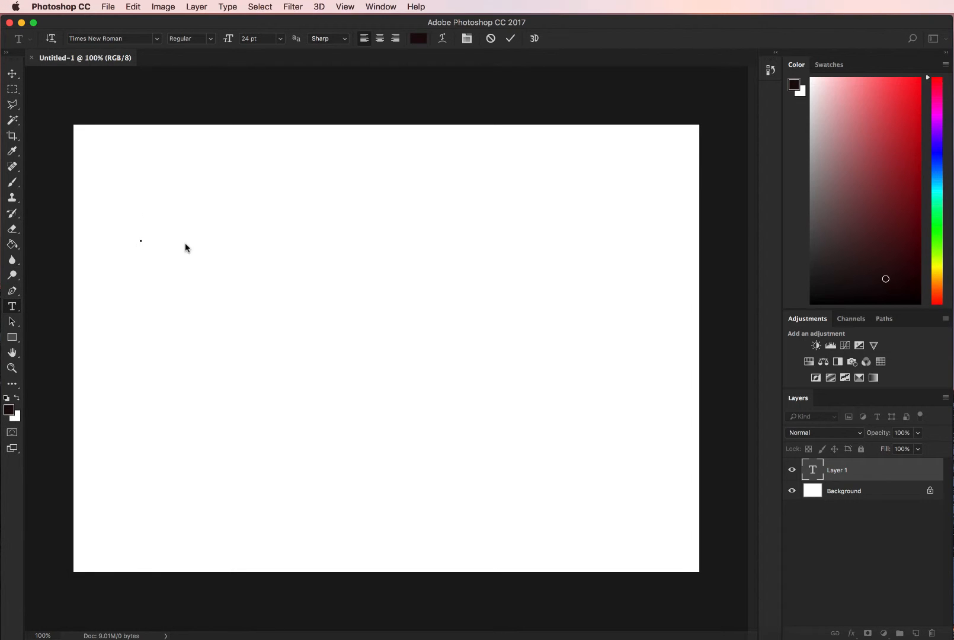
text(Save this)
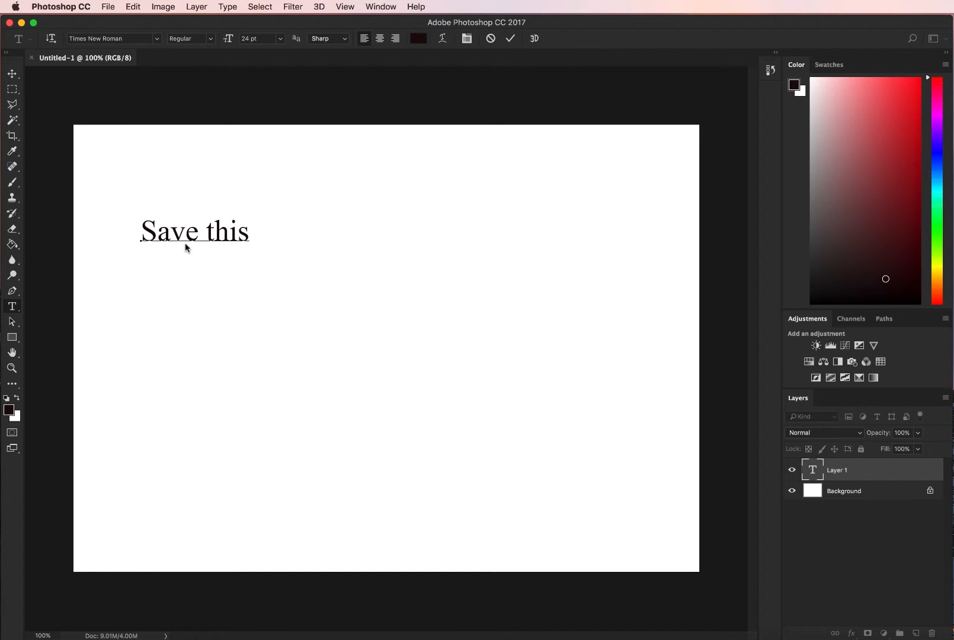
text( file.)
Start saving the document, review the available file formats, and cancel without saving.
click(108, 7)
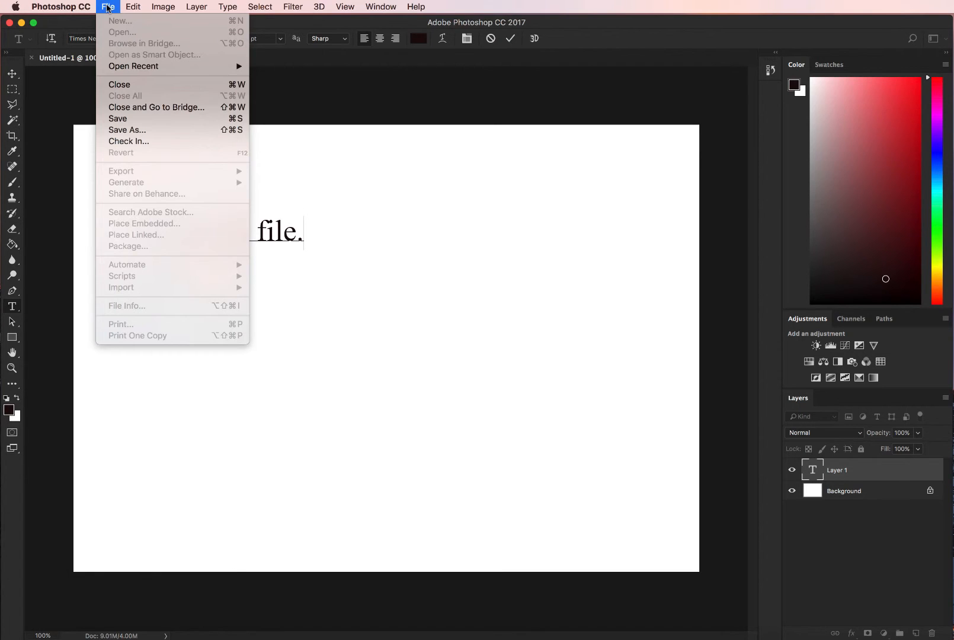
click(119, 118)
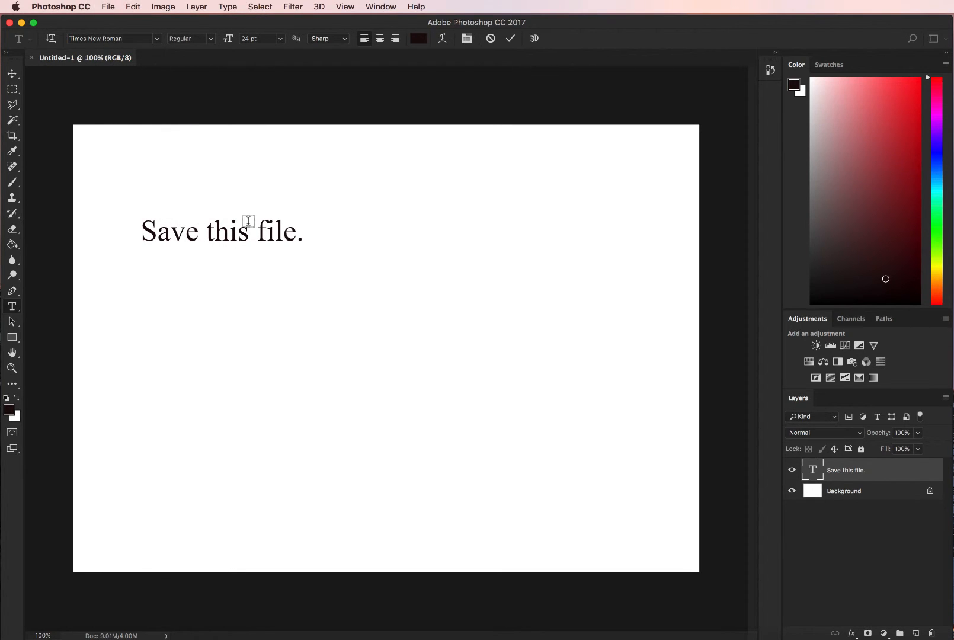
key(super+s)
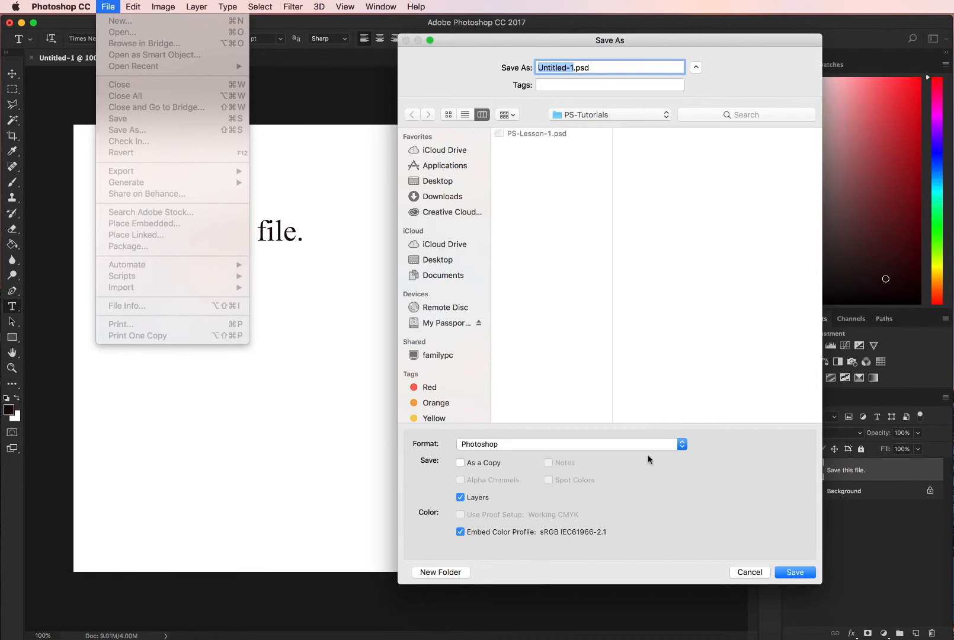
click(683, 444)
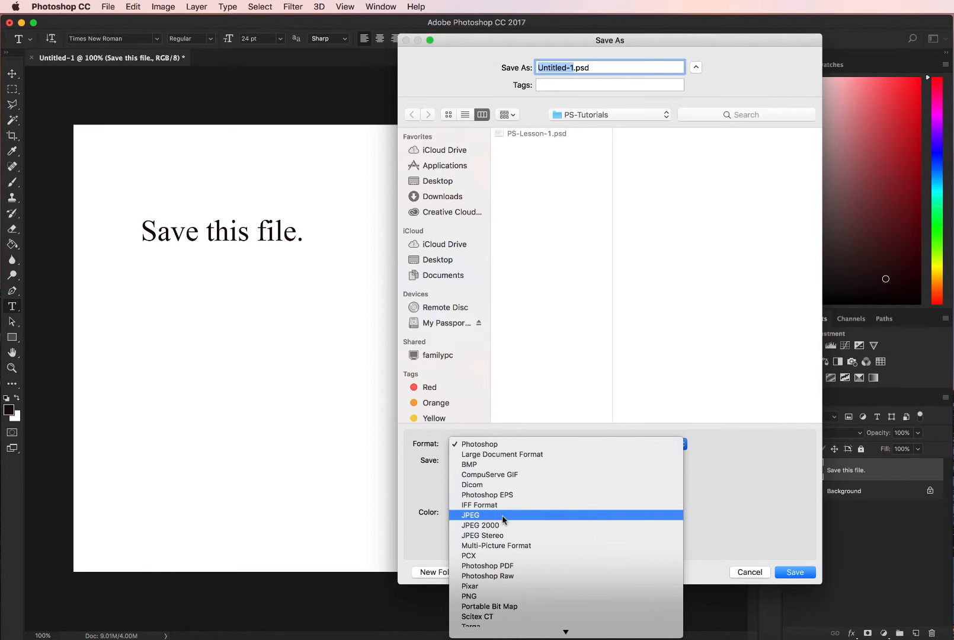
scroll(503, 515, down, 3)
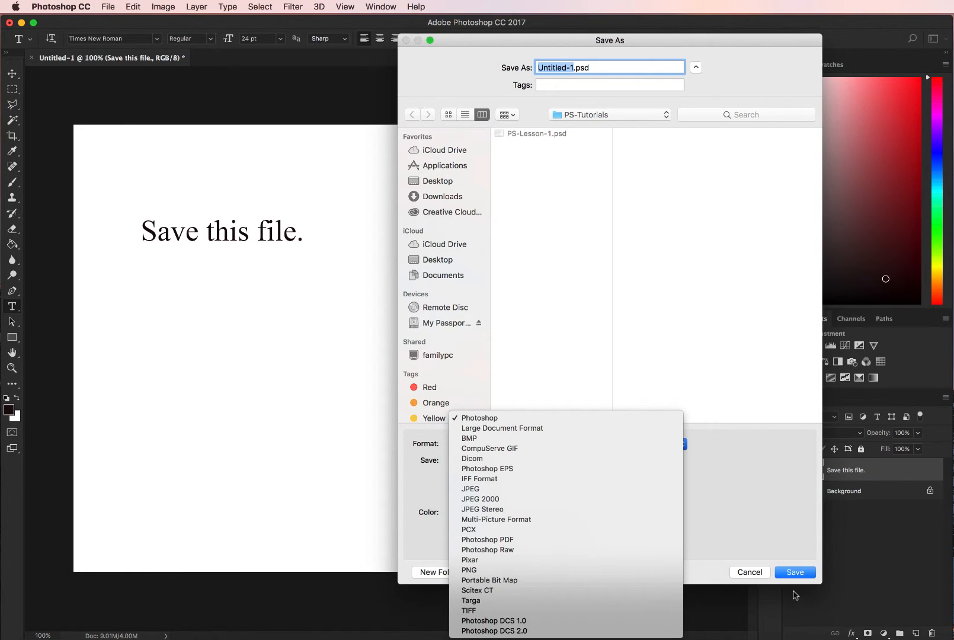
click(752, 574)
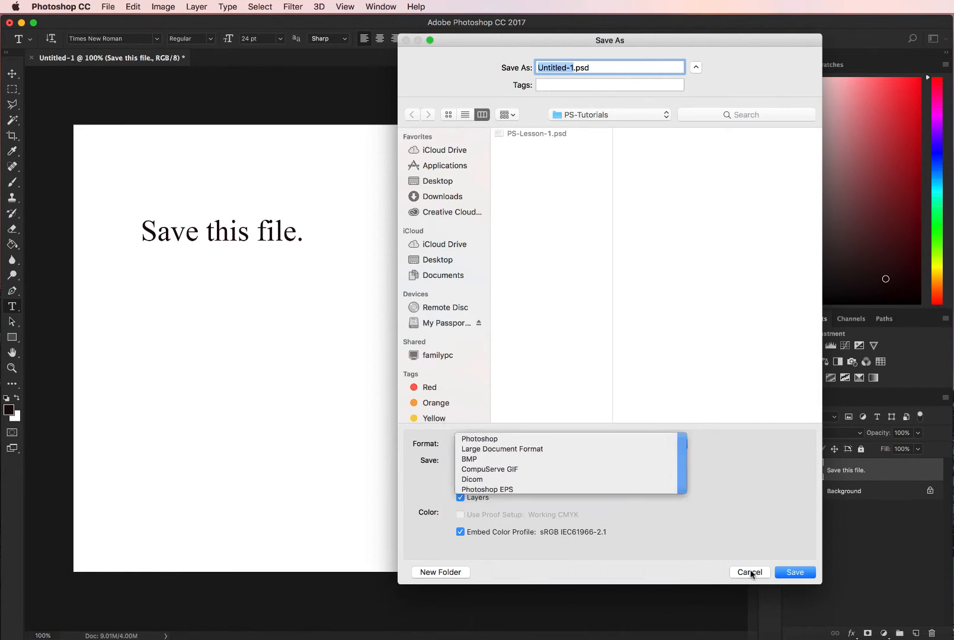
click(750, 572)
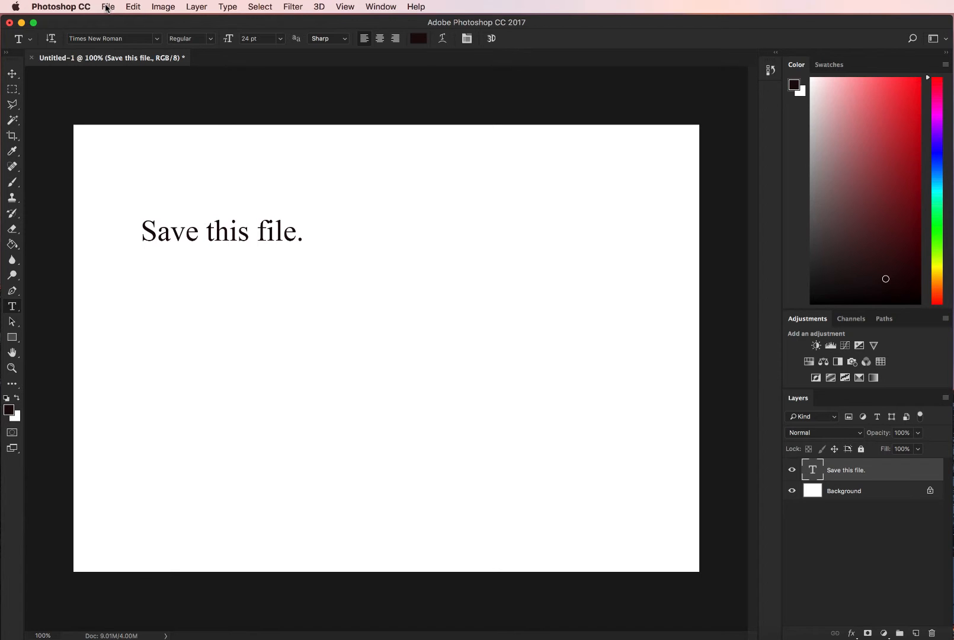
Export the document through Save for Web (Legacy) as a GIF named "save-as-gif" in the PS-Tutorials folder on the My Passport drive.
click(107, 7)
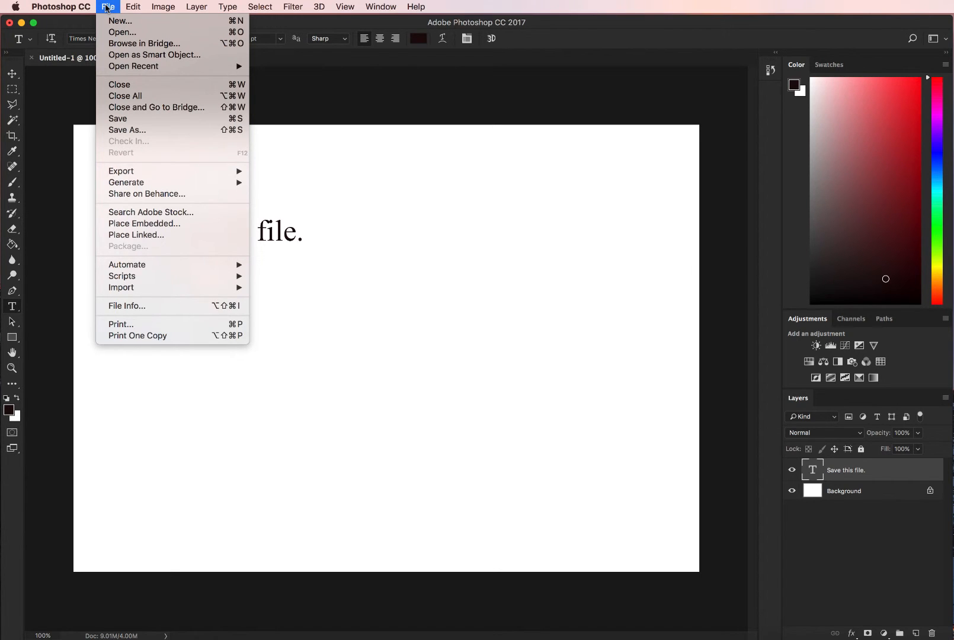
mouse_move(127, 174)
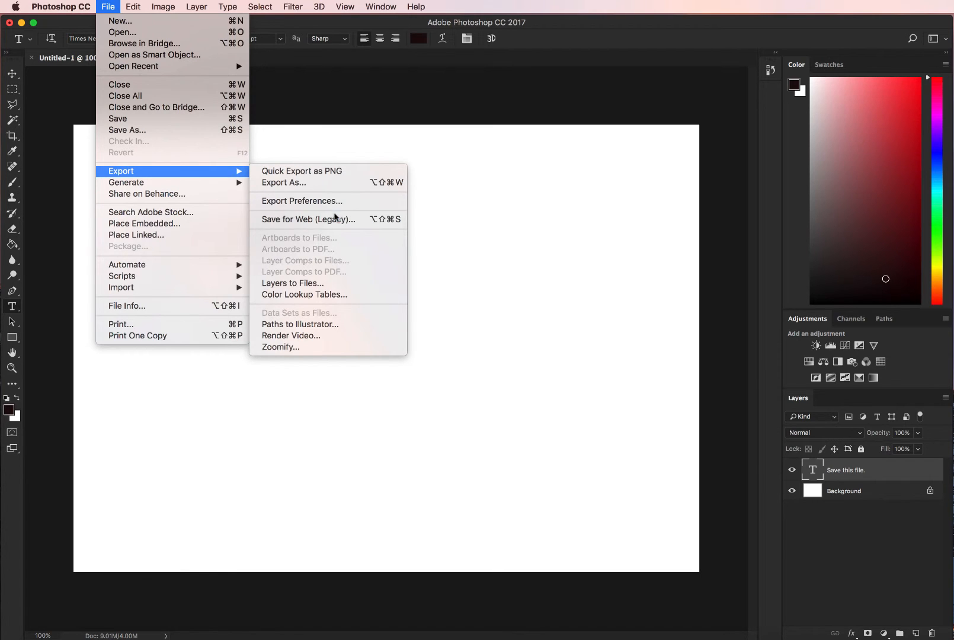
click(302, 222)
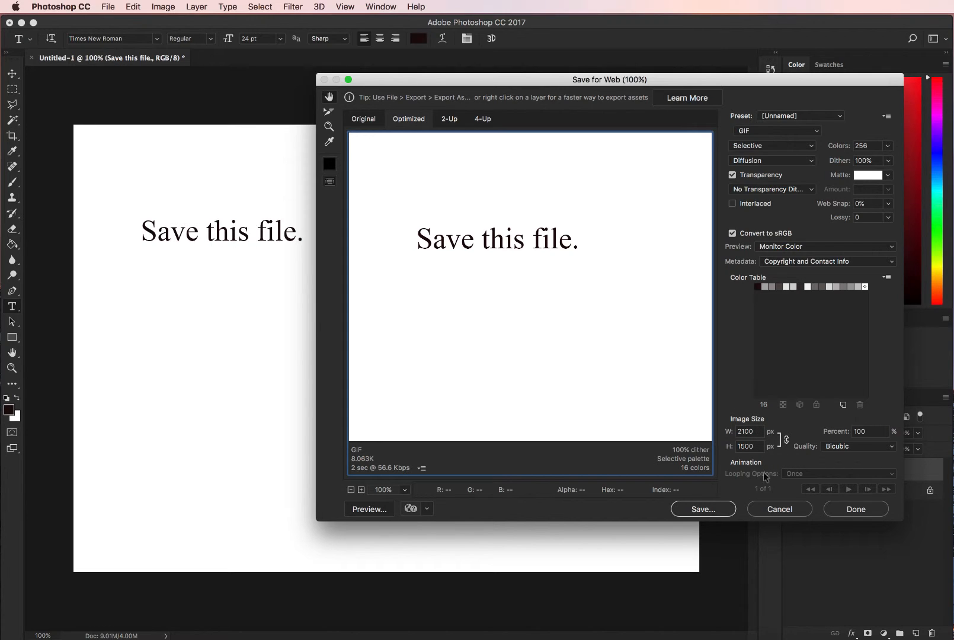
click(705, 509)
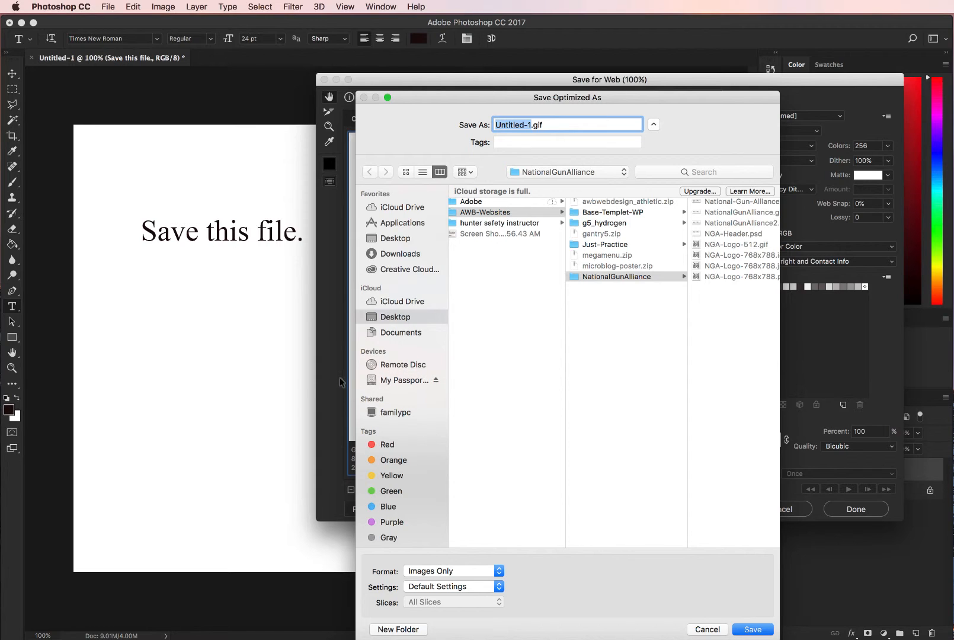
click(385, 381)
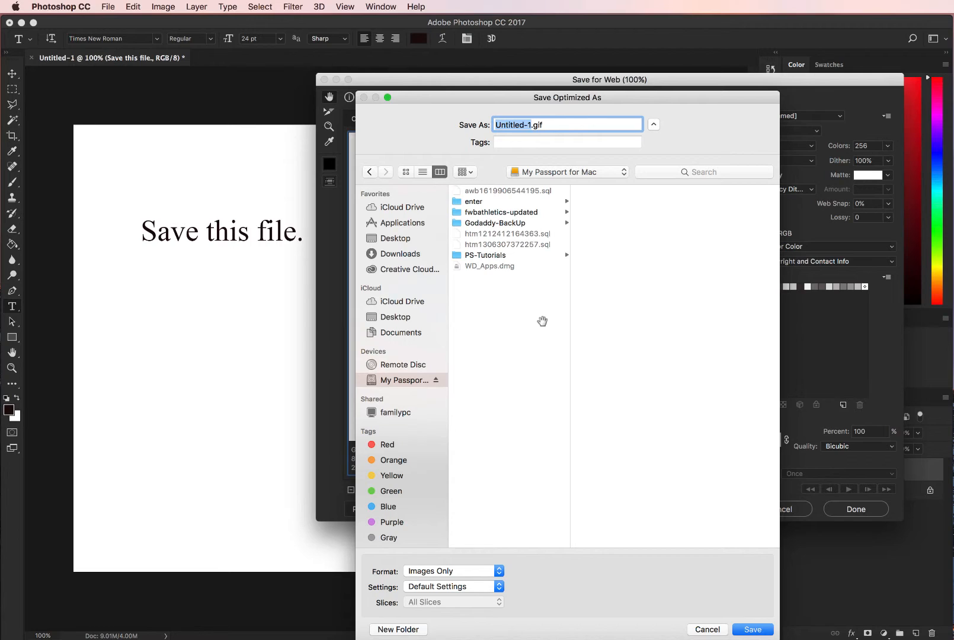
click(458, 257)
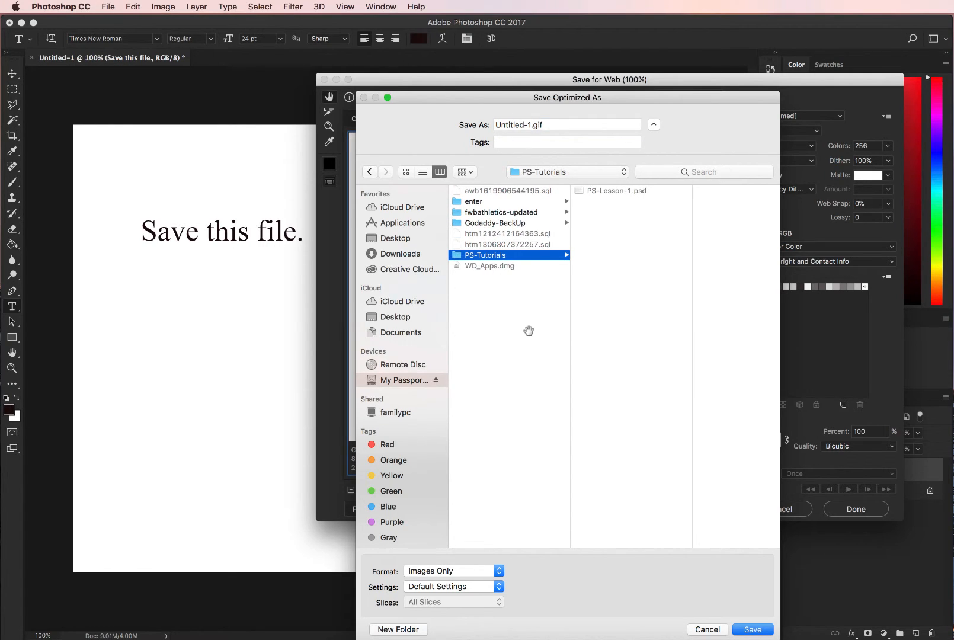
click(532, 124)
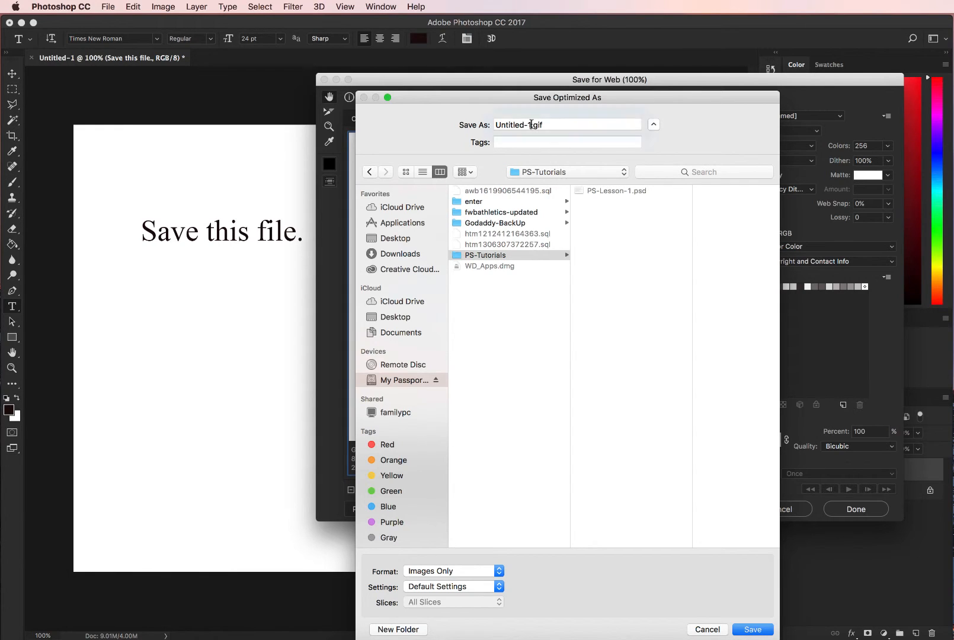
drag(532, 124, 484, 124)
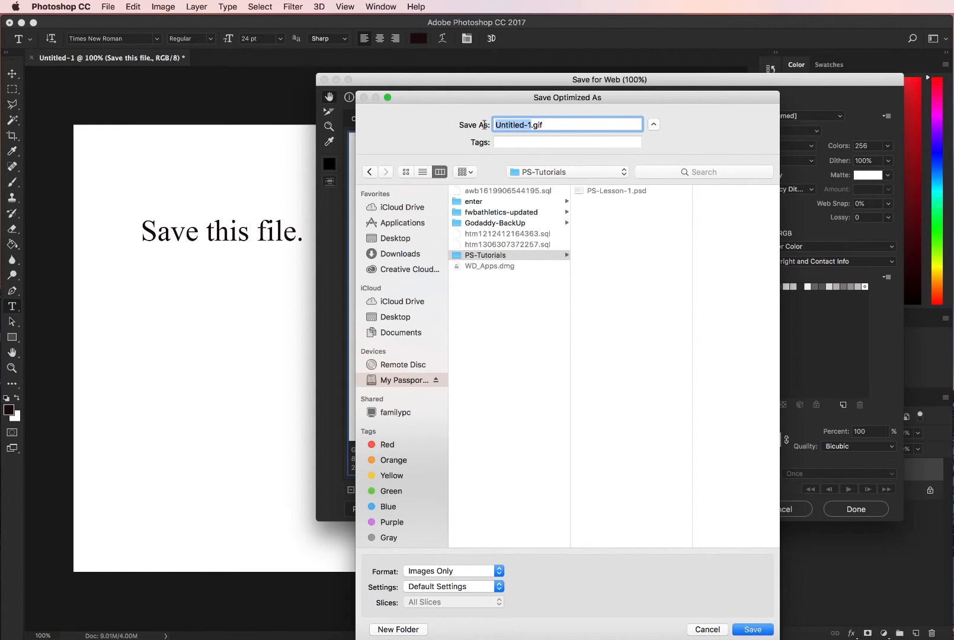
text(save-as-gif)
click(751, 631)
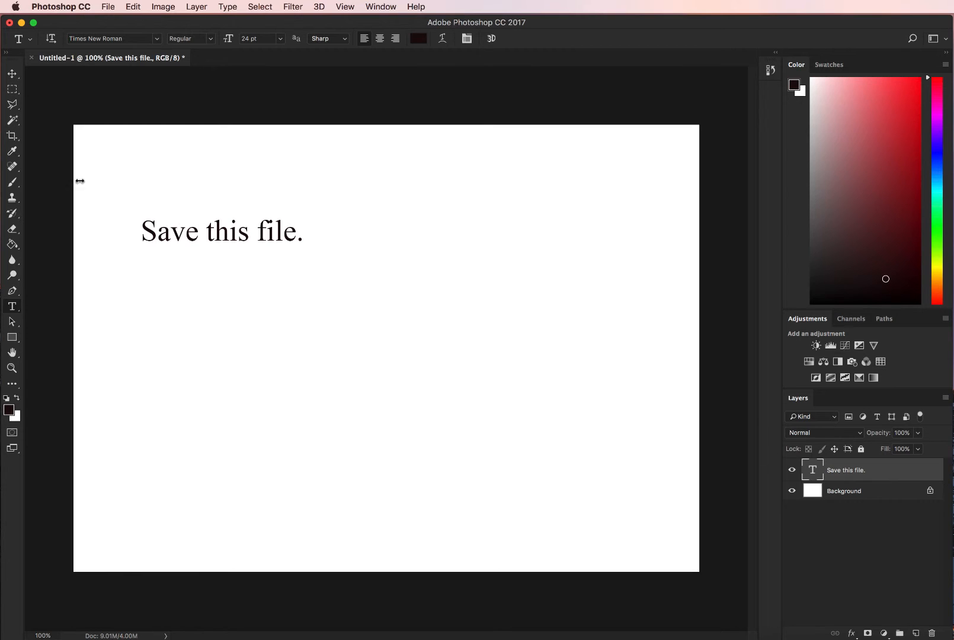
Select the letter "S" of "Save" with a rectangular marquee and check the available edit commands.
click(12, 89)
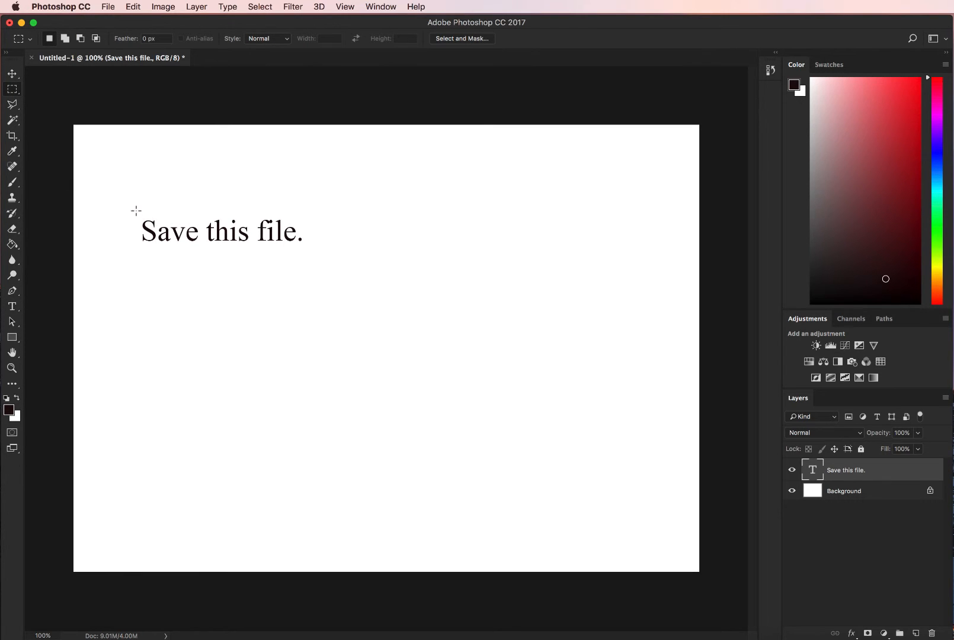
drag(135, 210, 154, 252)
click(140, 10)
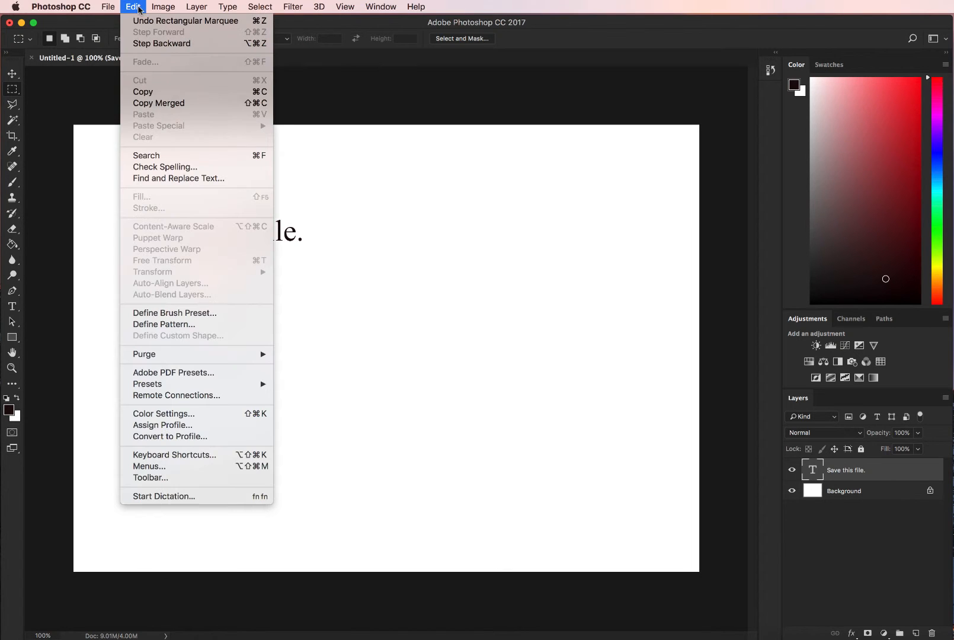
click(243, 104)
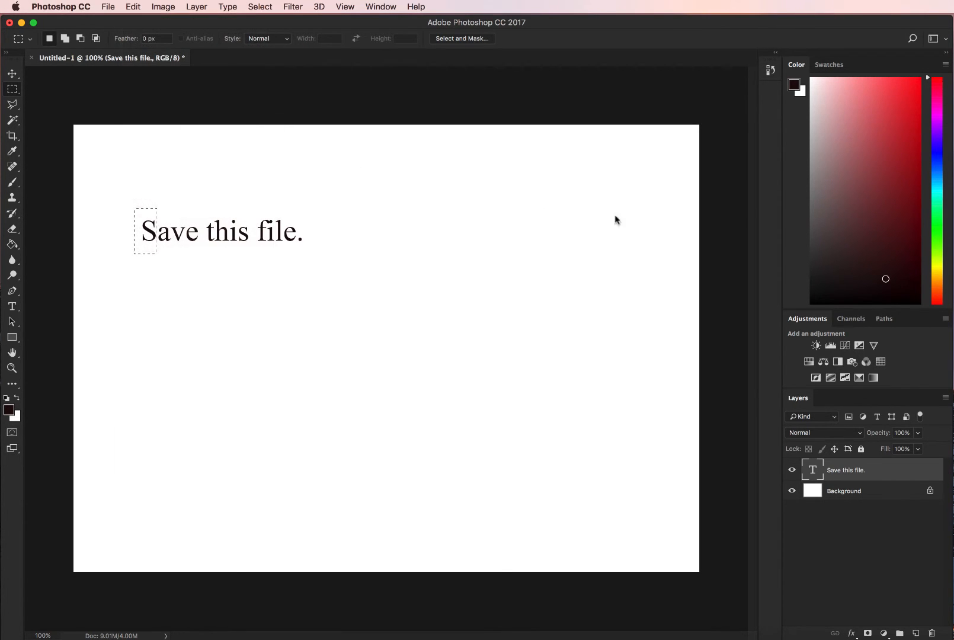
Rasterize the "Save this file." text layer and cut the selected letter "S" from it.
right_click(844, 481)
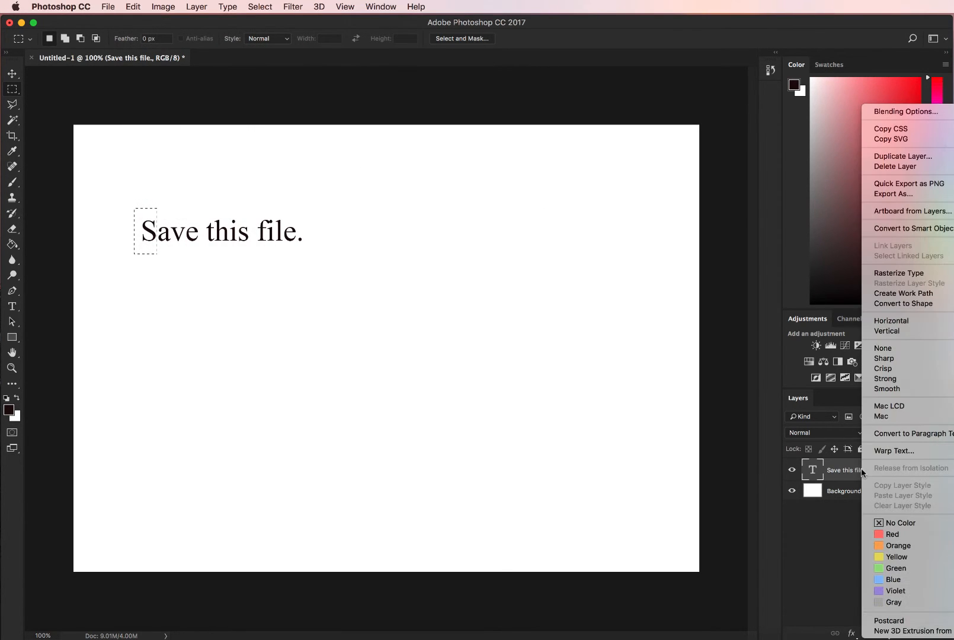
click(895, 275)
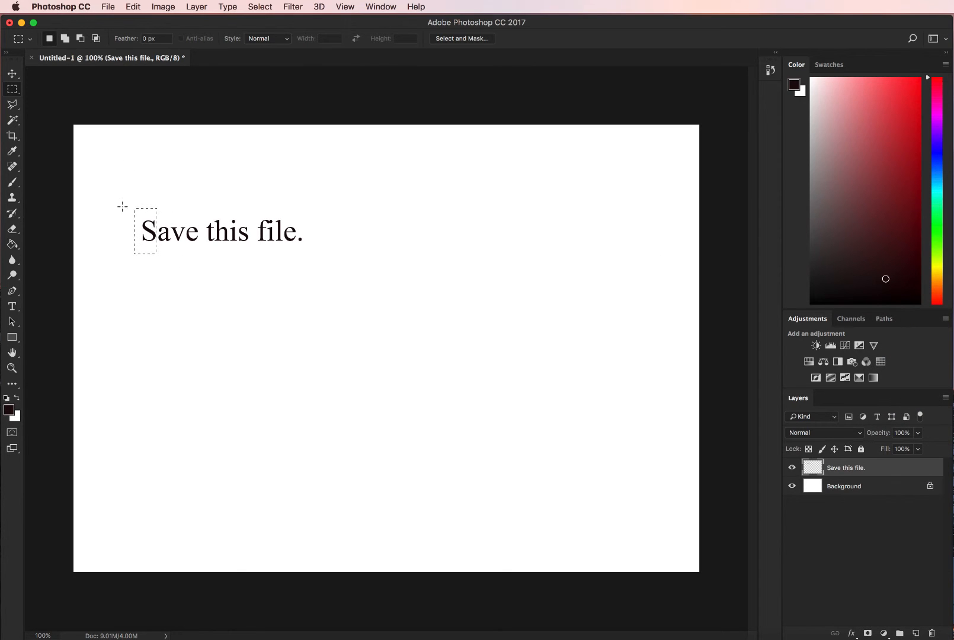
click(135, 8)
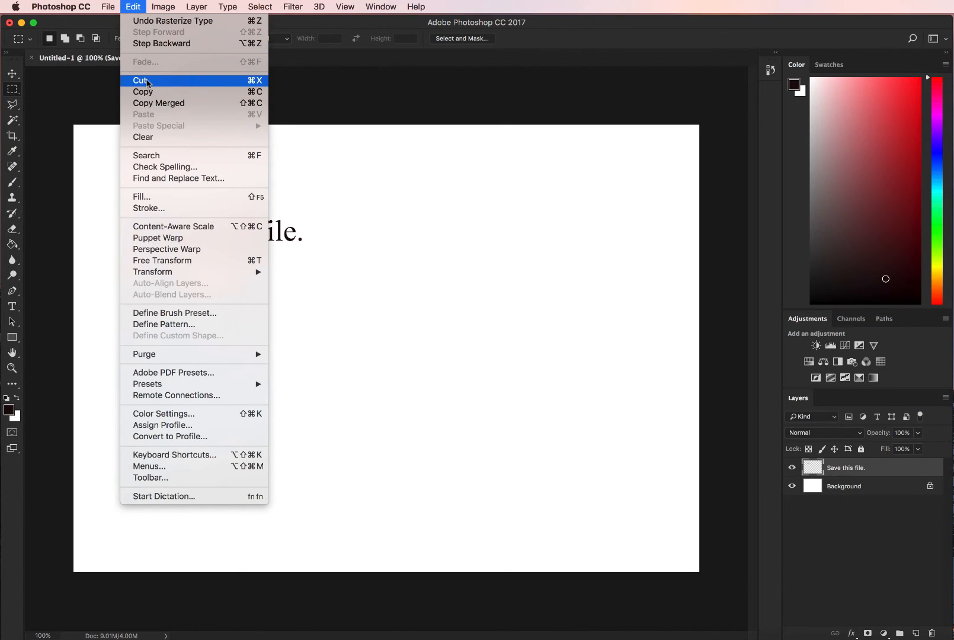
click(148, 81)
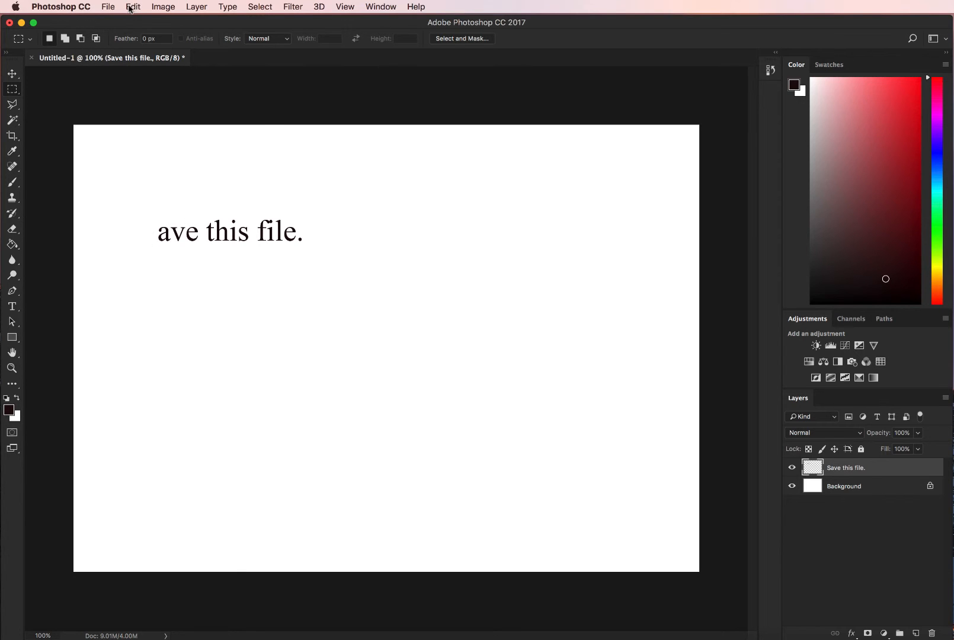
Undo the cut of the letter "S" and clear the rectangular selection around it.
click(131, 7)
click(145, 18)
click(261, 7)
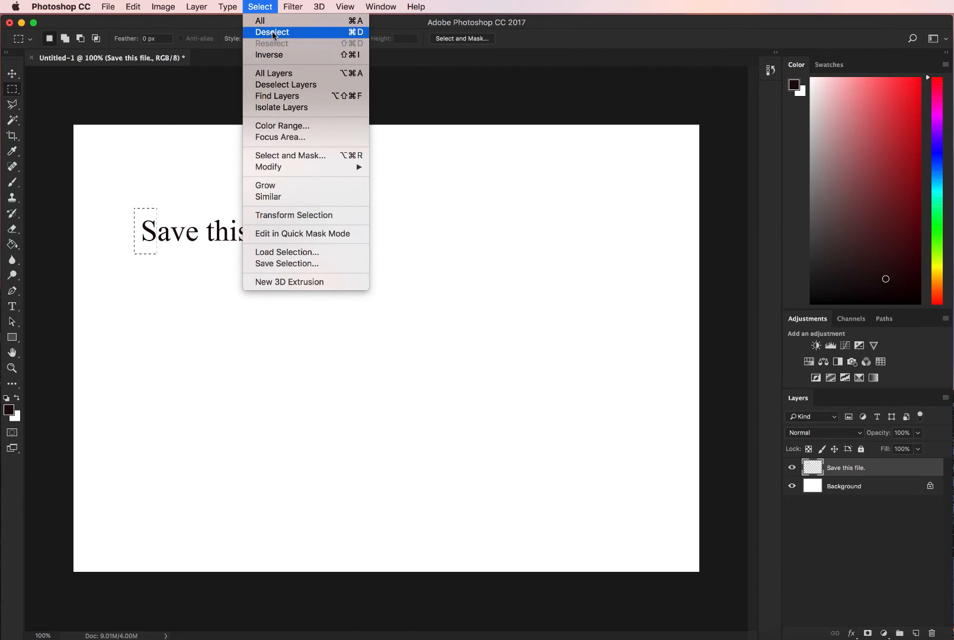
click(265, 33)
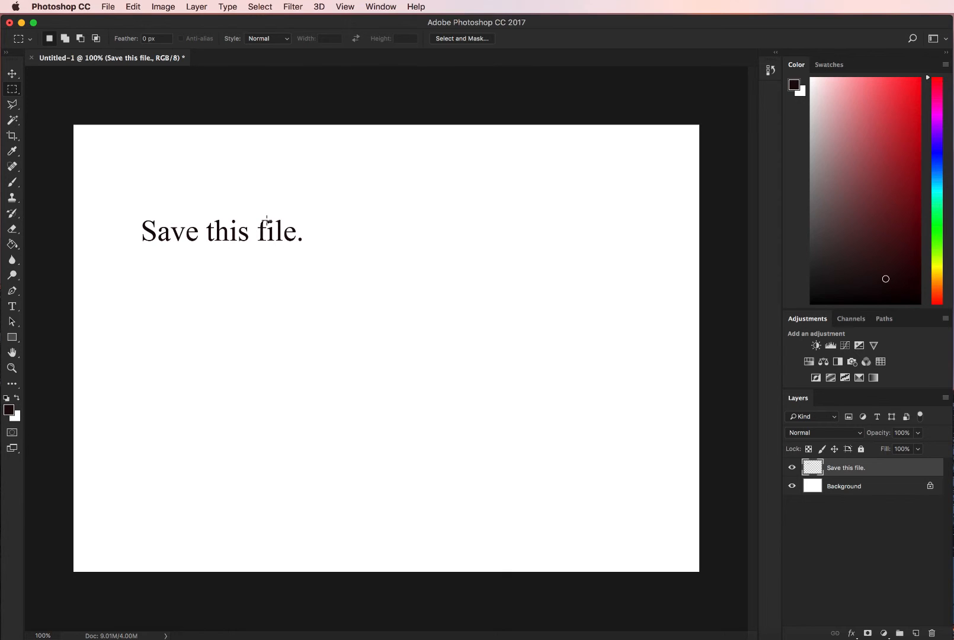
Start saving a copy in the PS-Tutorials folder, taking over the existing file name "save-as-gif.gif" as the starting name.
click(110, 7)
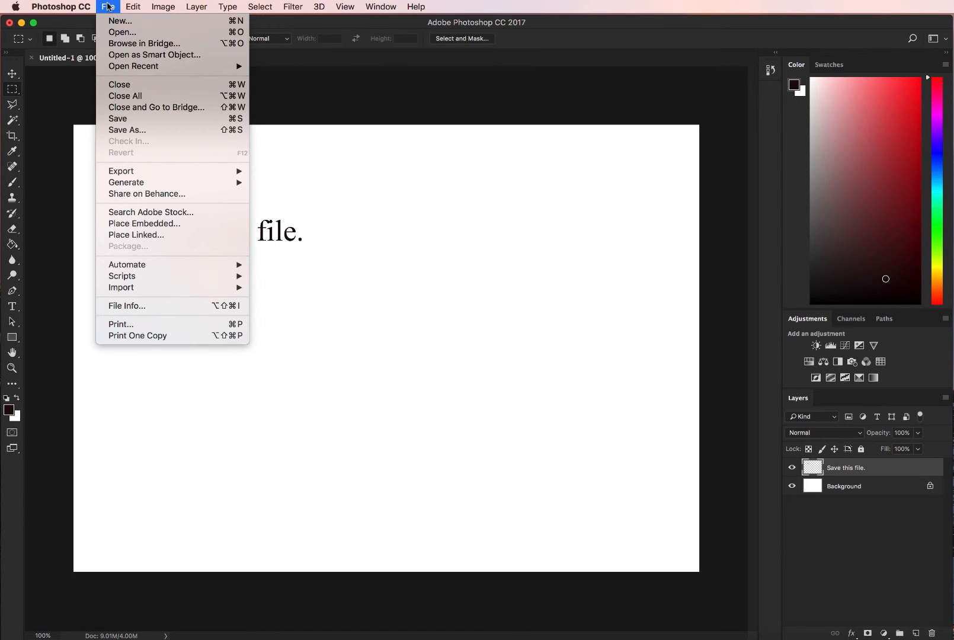
click(134, 131)
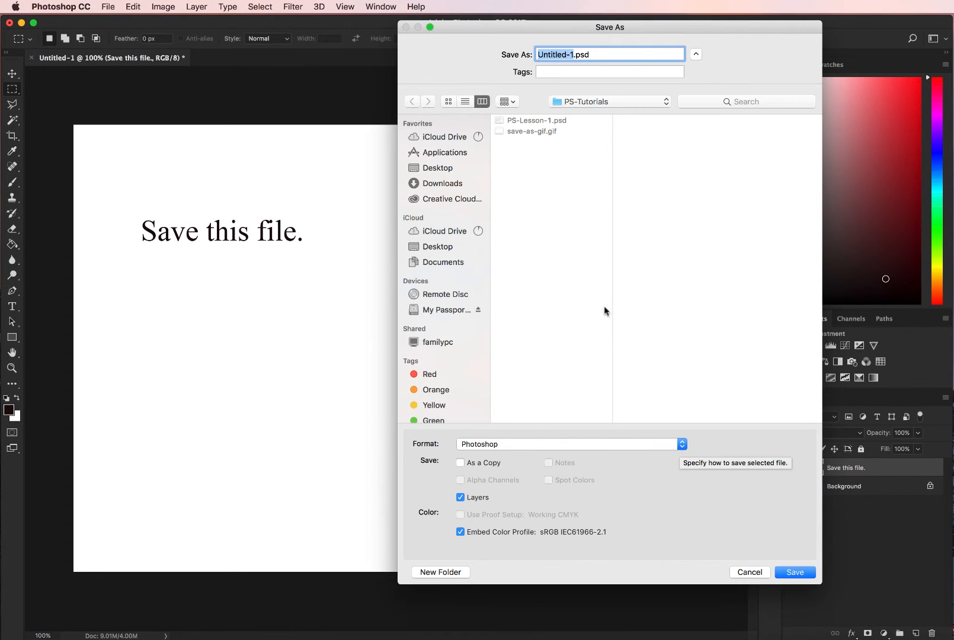
click(524, 122)
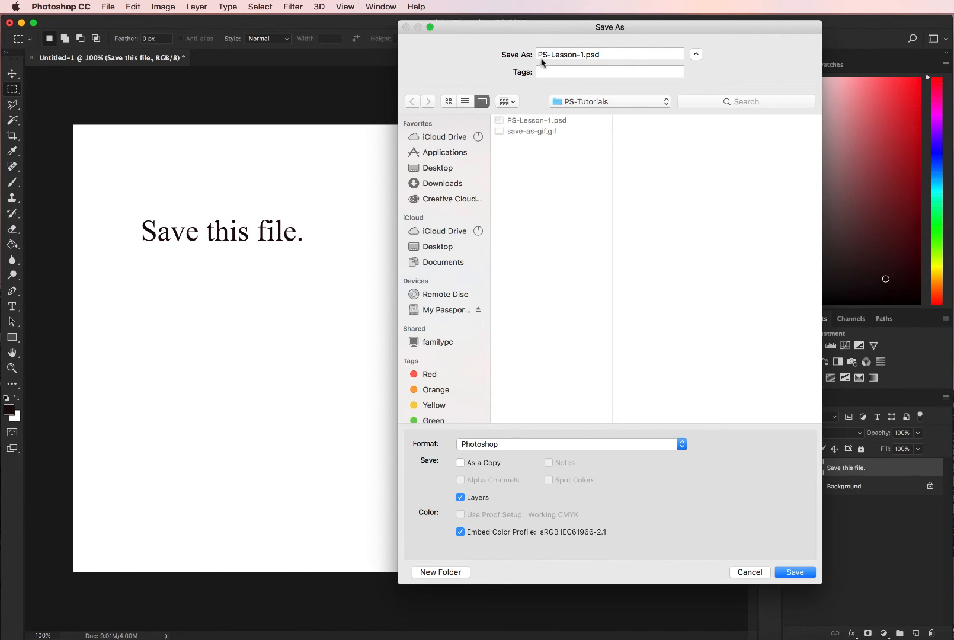
click(524, 133)
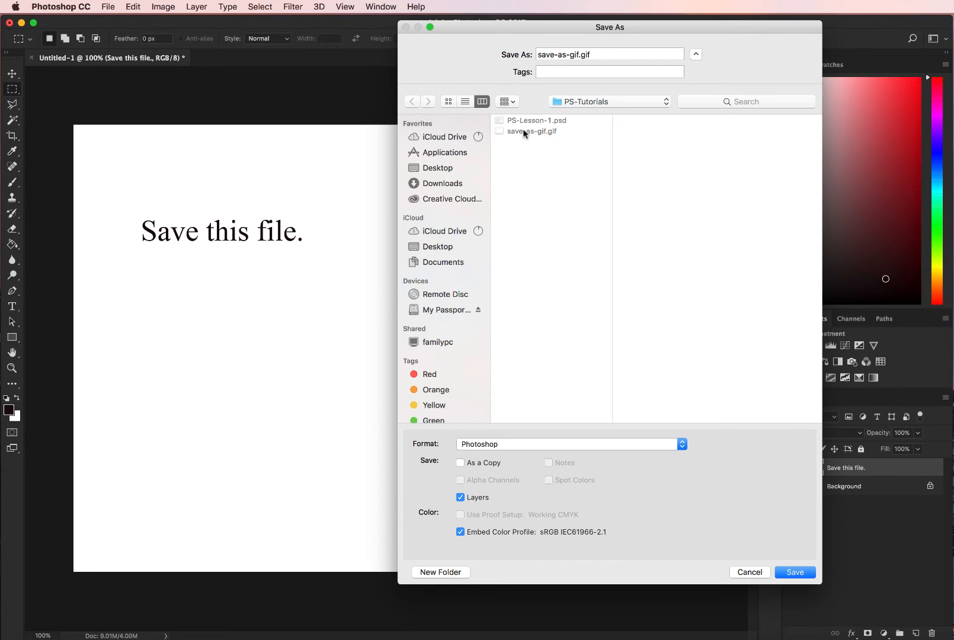
Change the file name to "save-as-psd" and save in Photoshop format with Layers and Maximize Compatibility enabled.
click(595, 52)
key(BackSpace)
key(BackSpace)
key(BackSpace)
key(BackSpace)
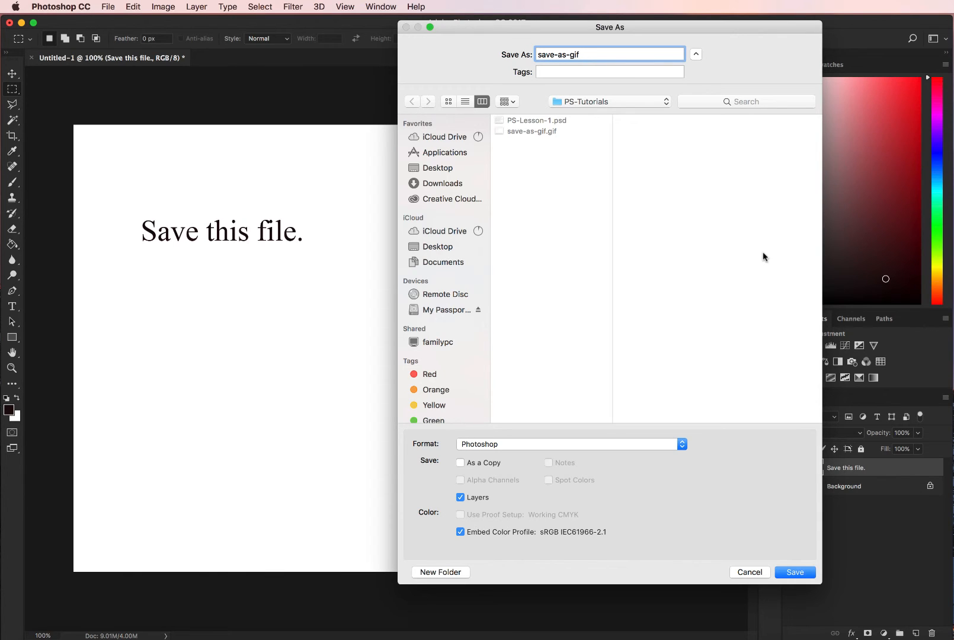
key(BackSpace)
text(psd)
key(super+a)
click(593, 56)
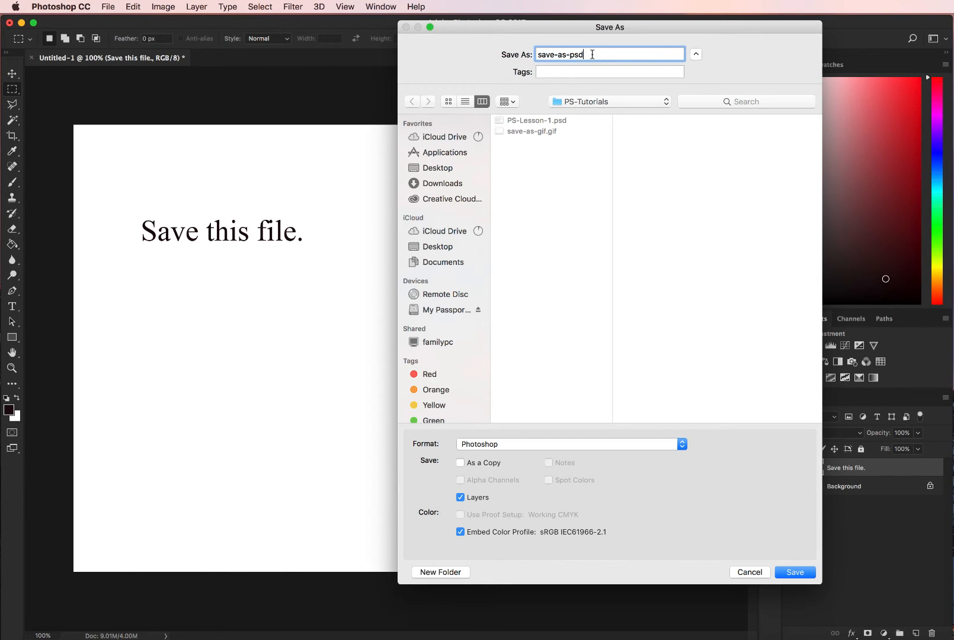
click(794, 572)
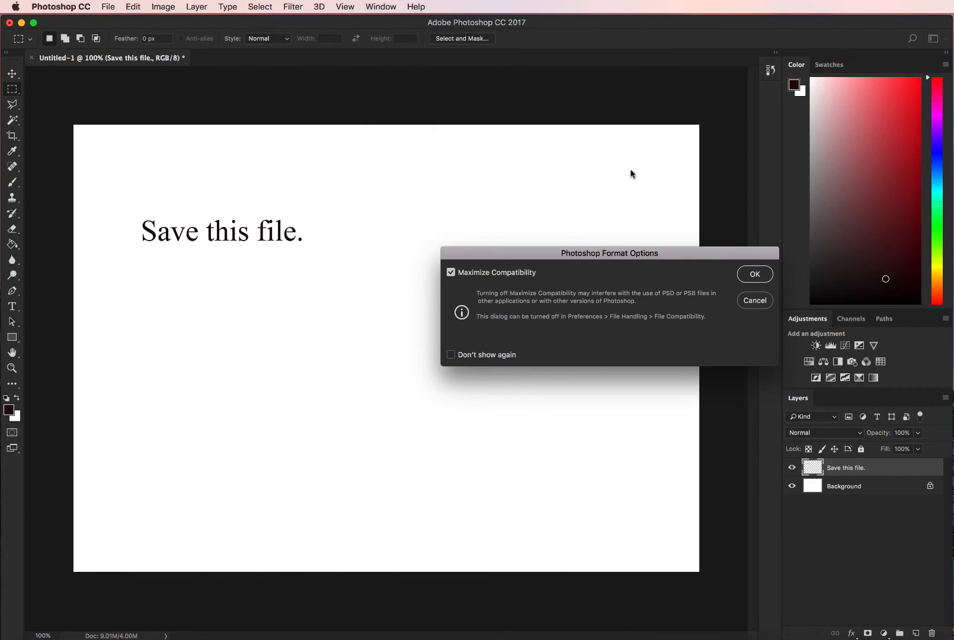
click(748, 275)
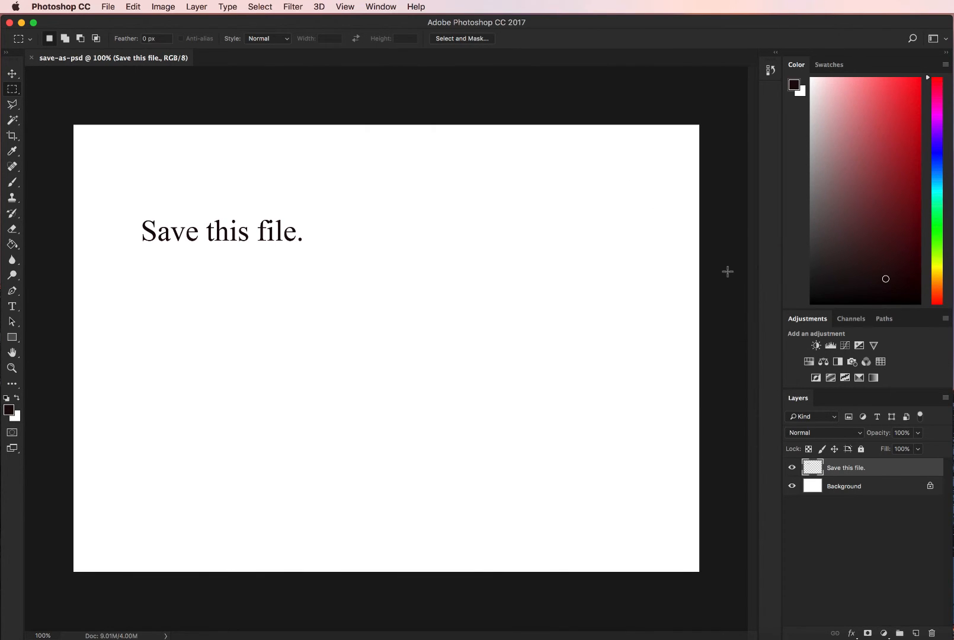
Check what opens for the rasterized "Save this file." layer and dismiss its Layer Style settings without changes.
double_click(813, 469)
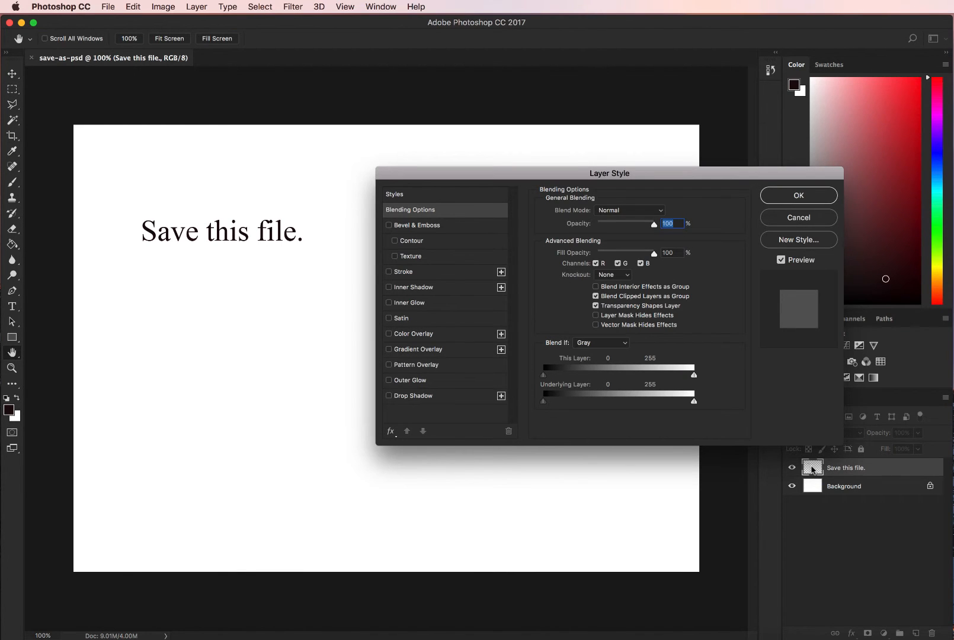
click(797, 220)
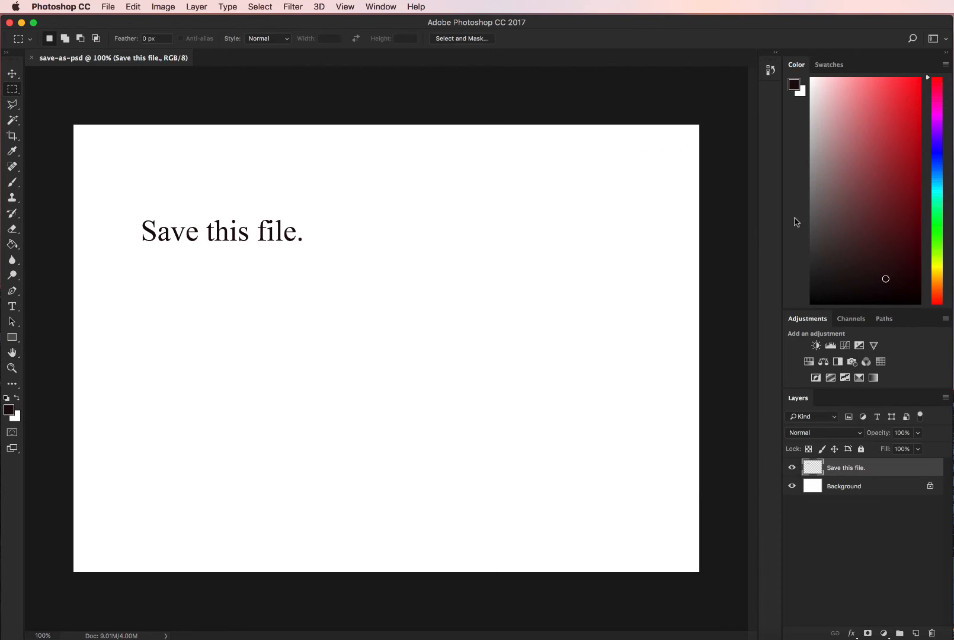
double_click(813, 469)
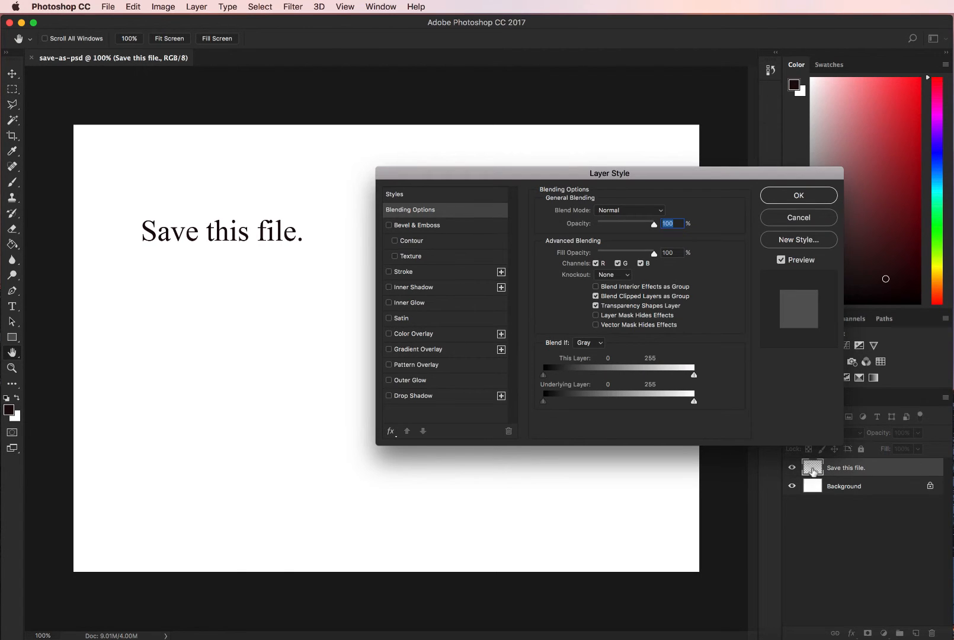
click(798, 219)
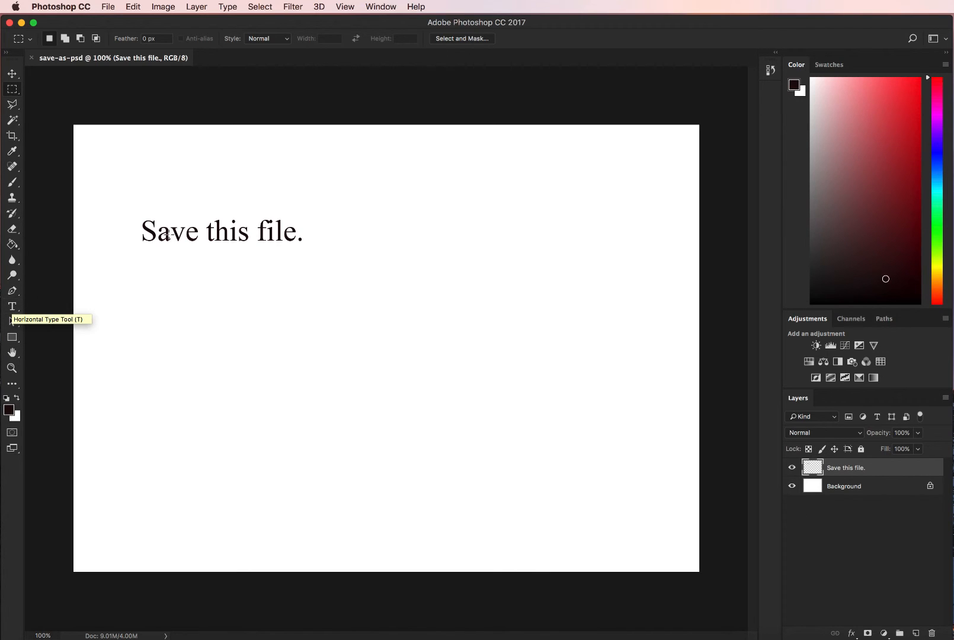
Add a text layer reading "Save this file 2" below the existing text, in 24 pt Times New Roman.
click(12, 307)
click(143, 313)
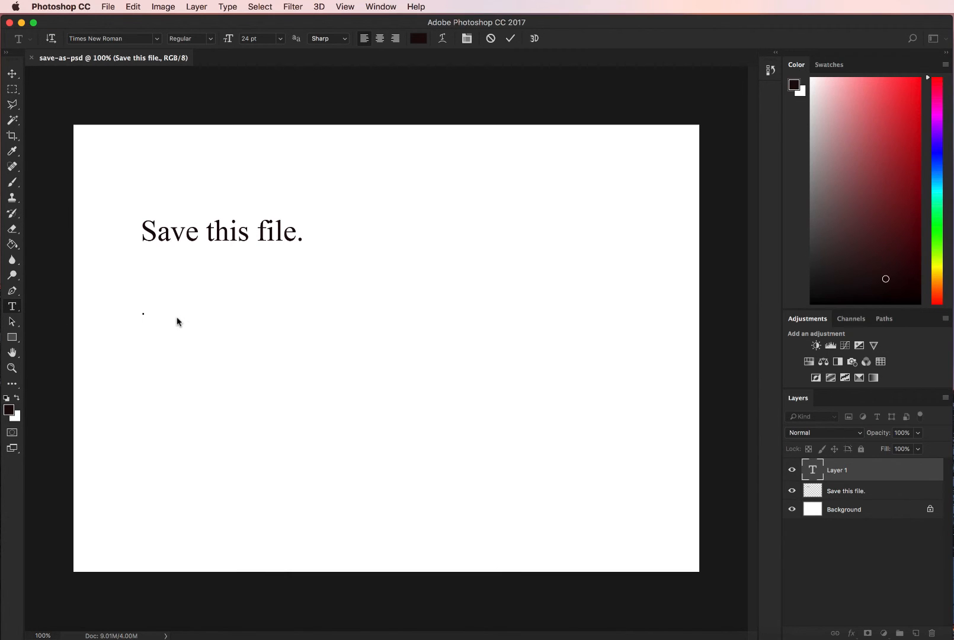
text(Save this )
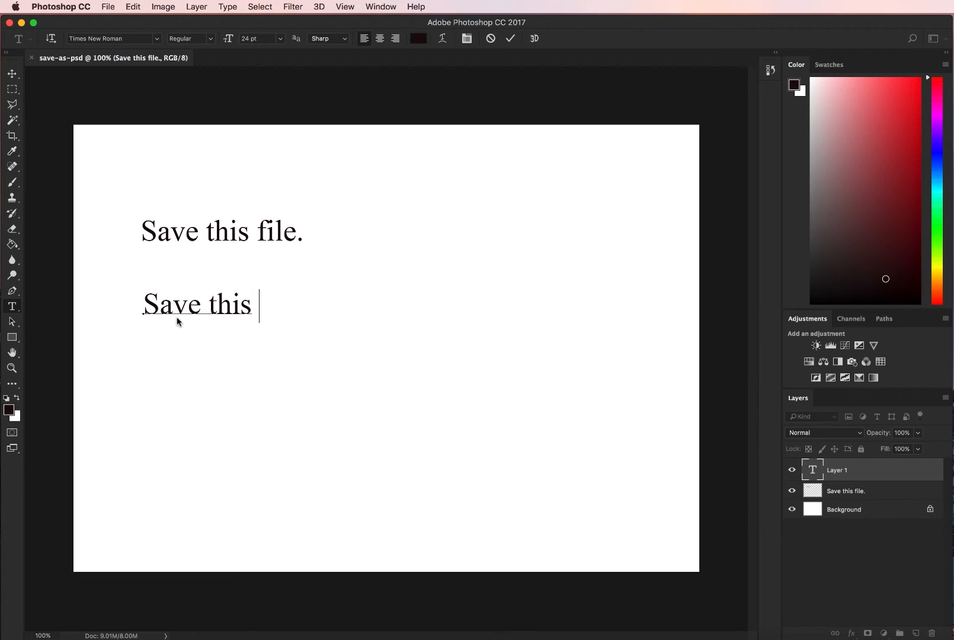
text(file 2)
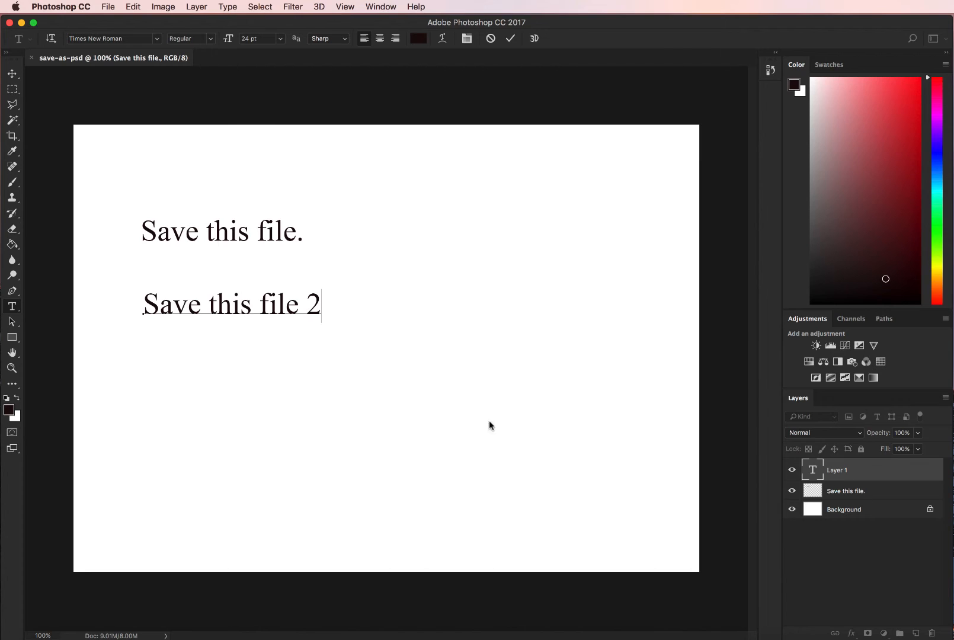
key(super+Return)
Edit the number ending the new text line, trying 3 and settling on "Save this file 4".
click(318, 300)
key(BackSpace)
text(3)
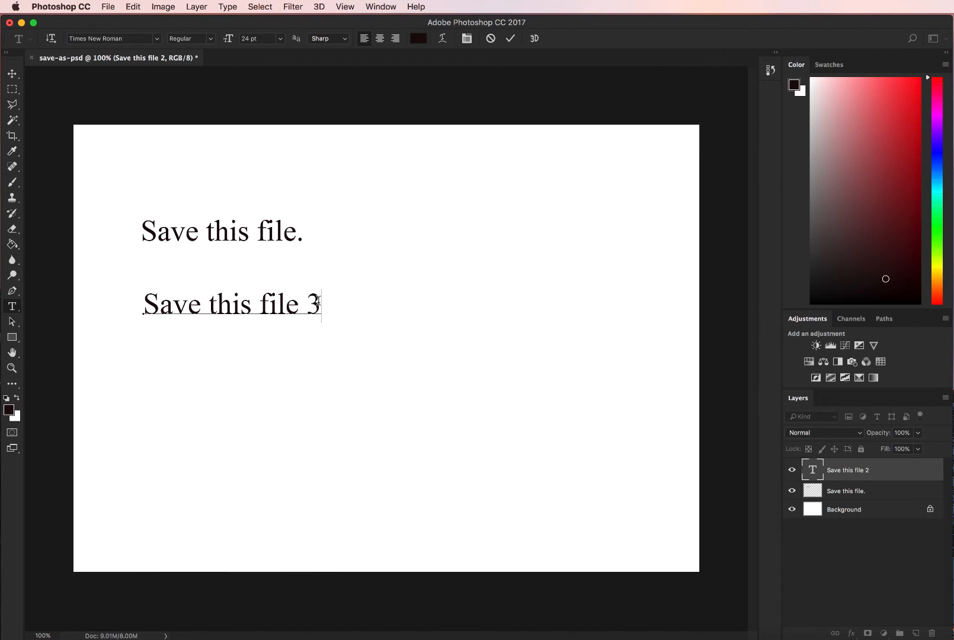
key(BackSpace)
text(4)
Save the document as "save-as-psd.psd" in the PS-Tutorials folder in Photoshop format with Maximize Compatibility.
click(108, 7)
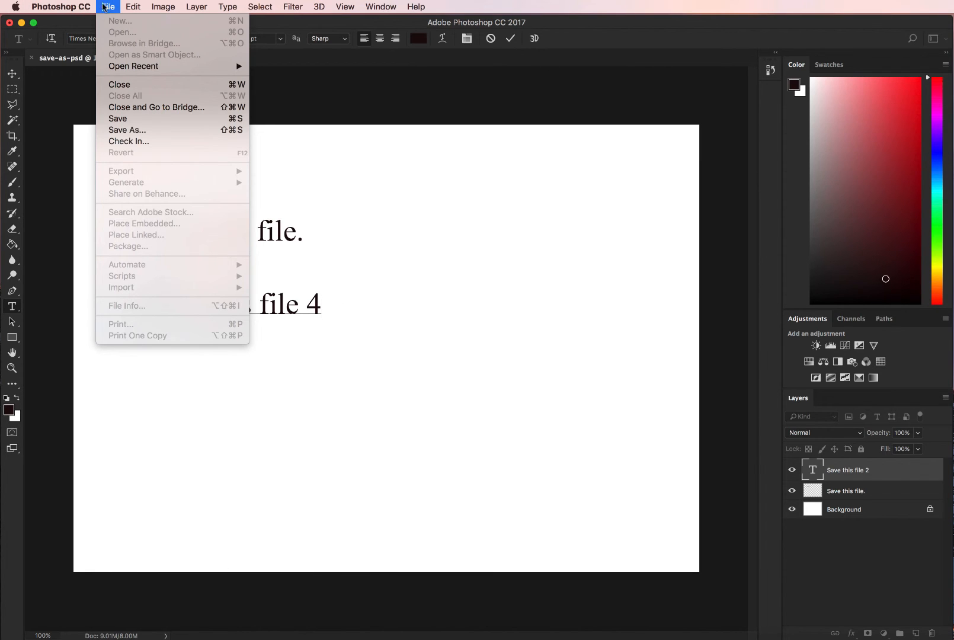
click(121, 131)
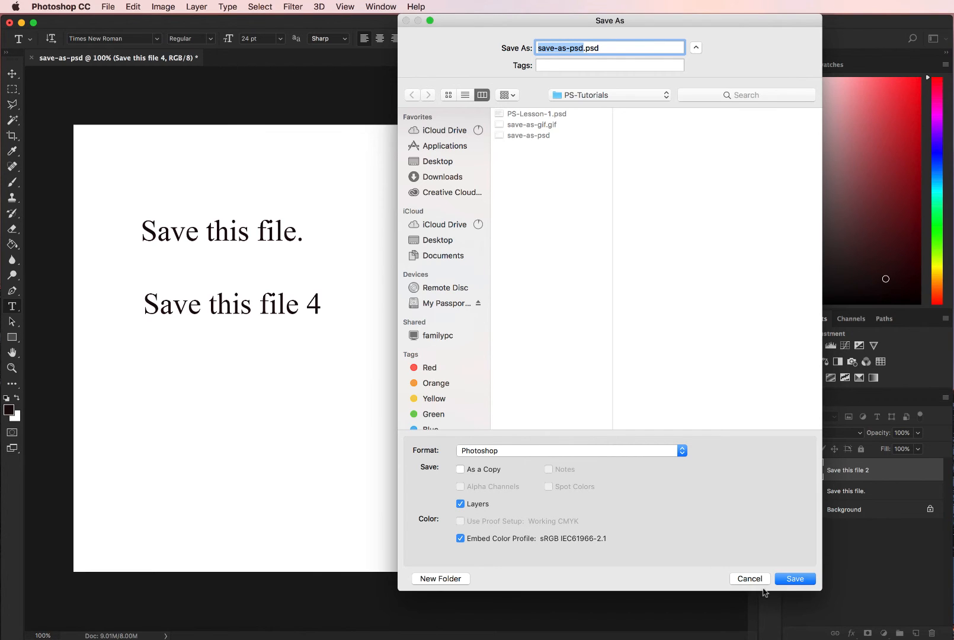
click(796, 580)
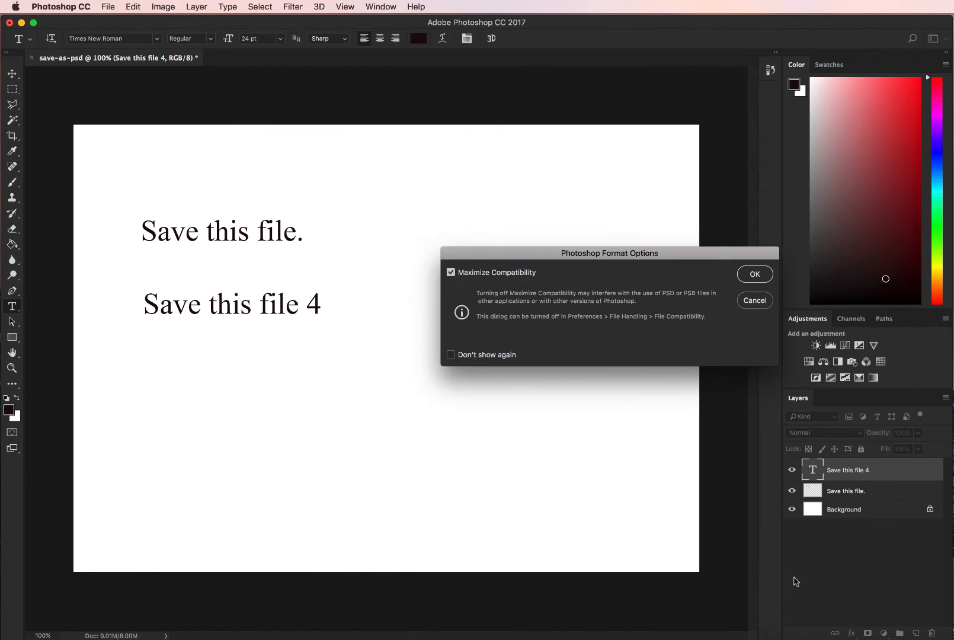
click(755, 274)
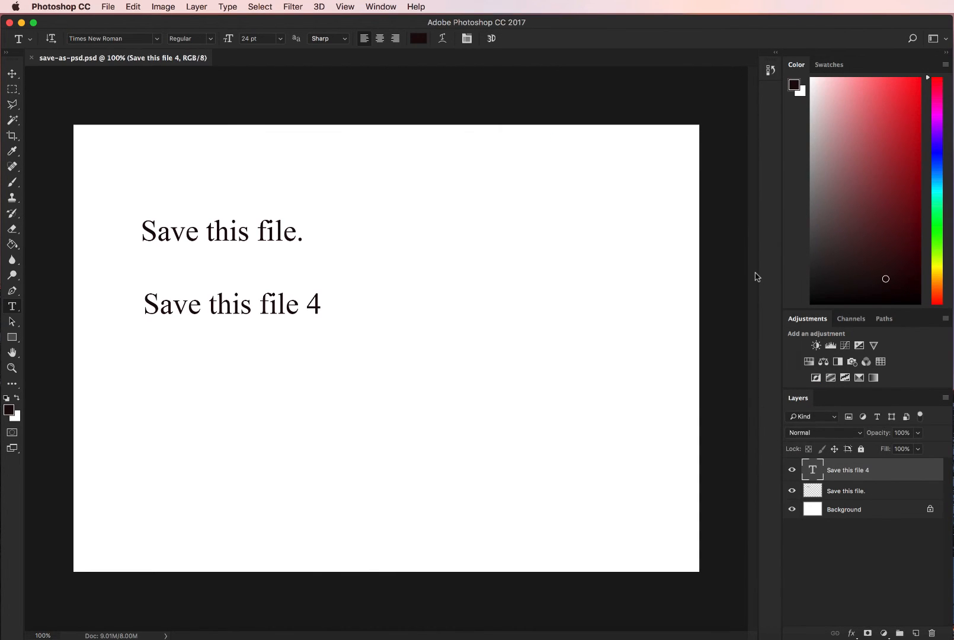
Close the document, reopen "save-as-psd.psd" from the recent files, and decline creating a new library from it.
click(32, 58)
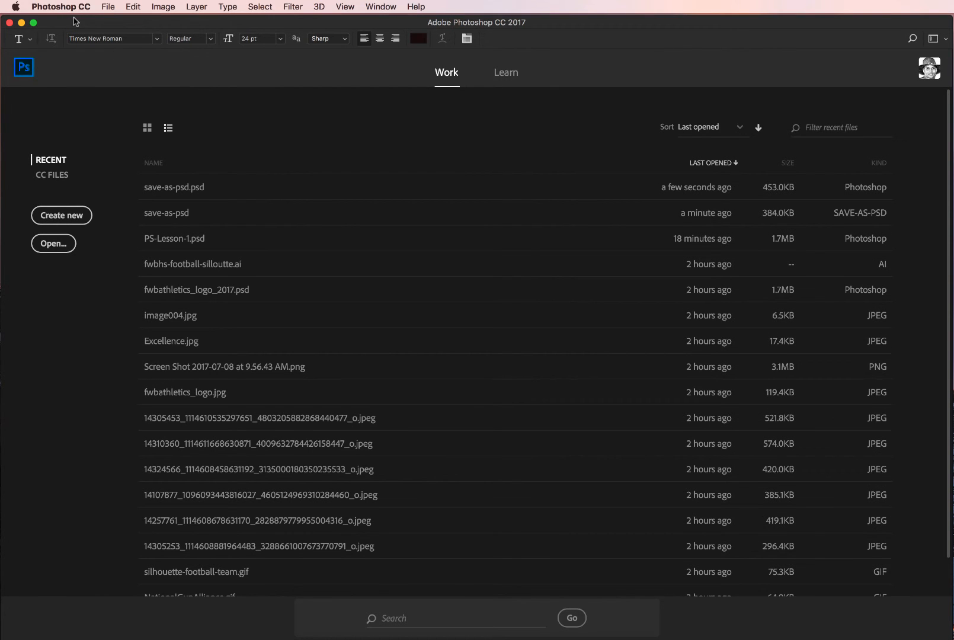
click(169, 188)
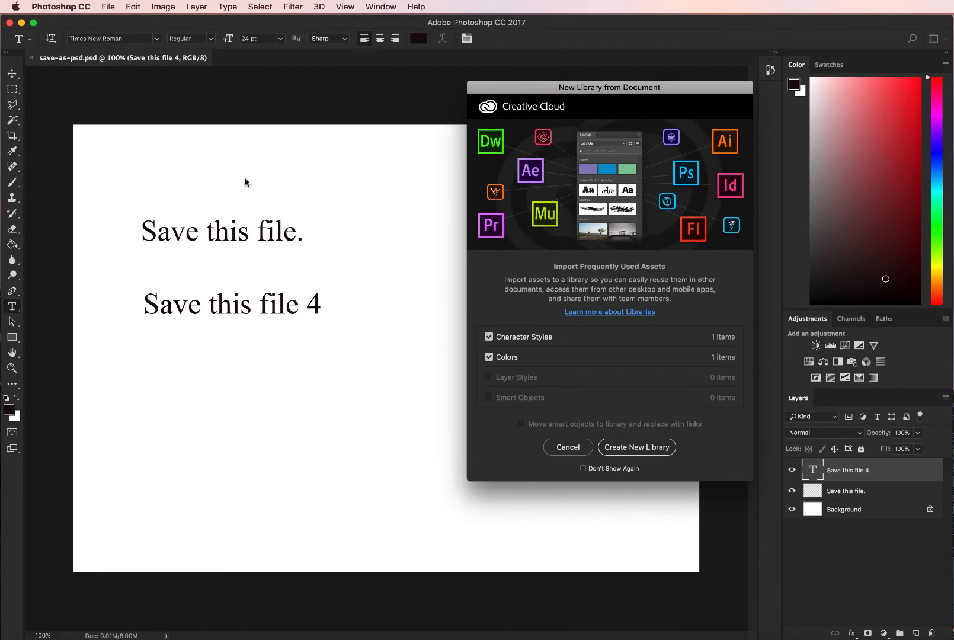
click(570, 451)
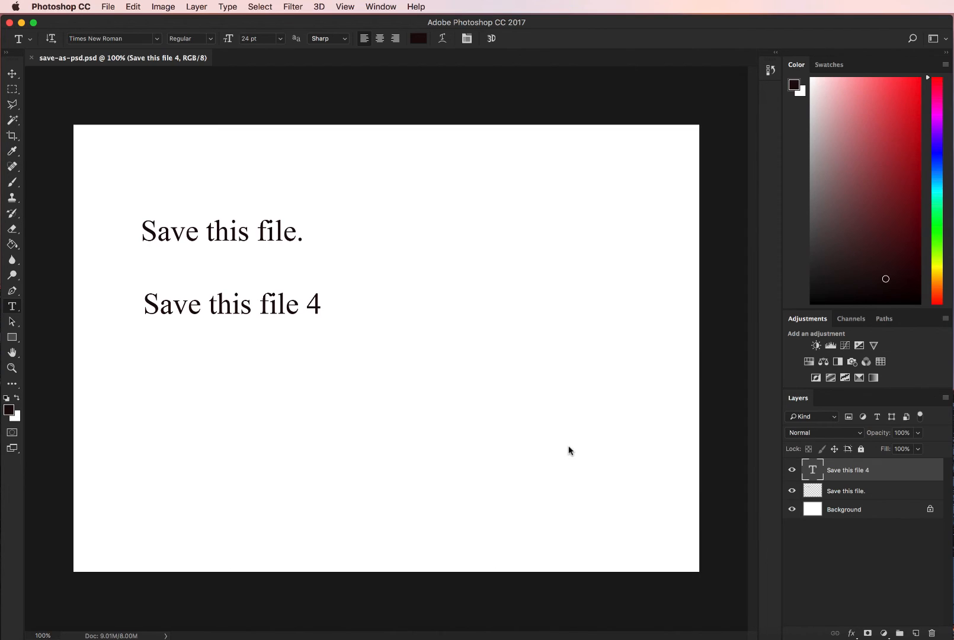
Edit the "Save this file 4" text layer to read "Save this file 5".
double_click(812, 472)
click(307, 304)
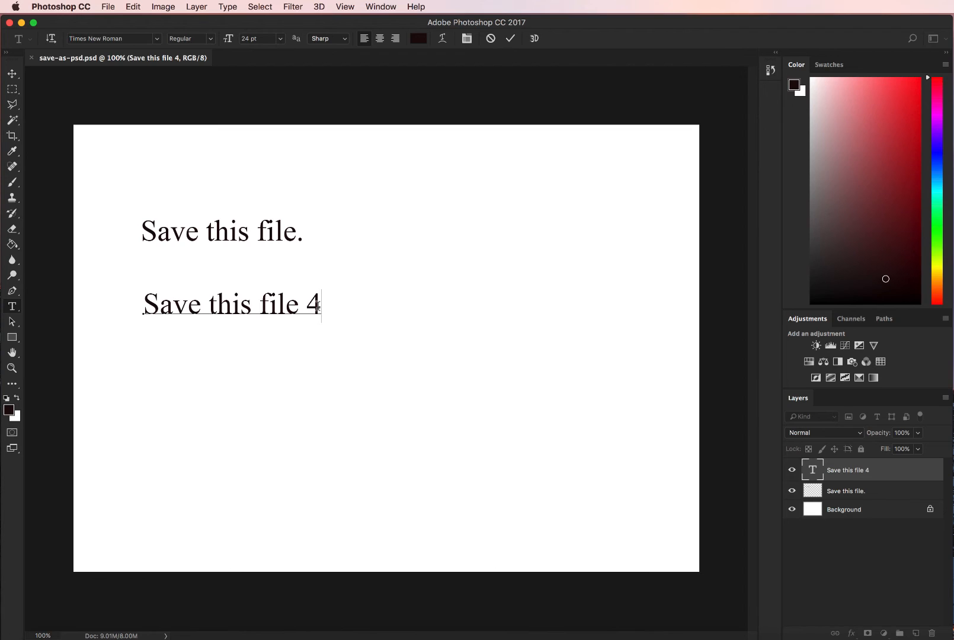
key(BackSpace)
text(5)
Review the Save As settings for "save-as-psd.psd" and cancel without saving.
click(108, 8)
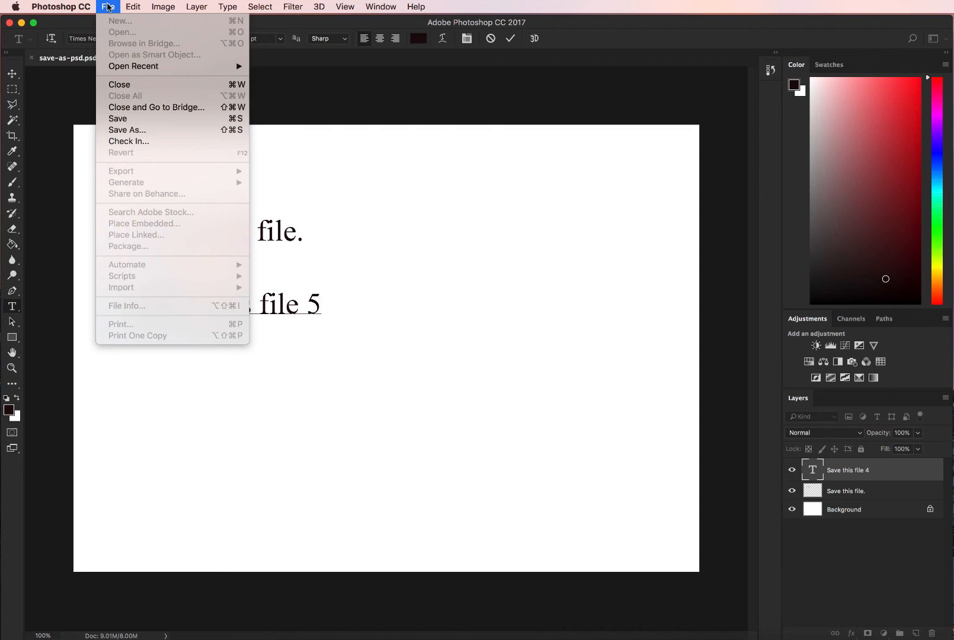
click(129, 132)
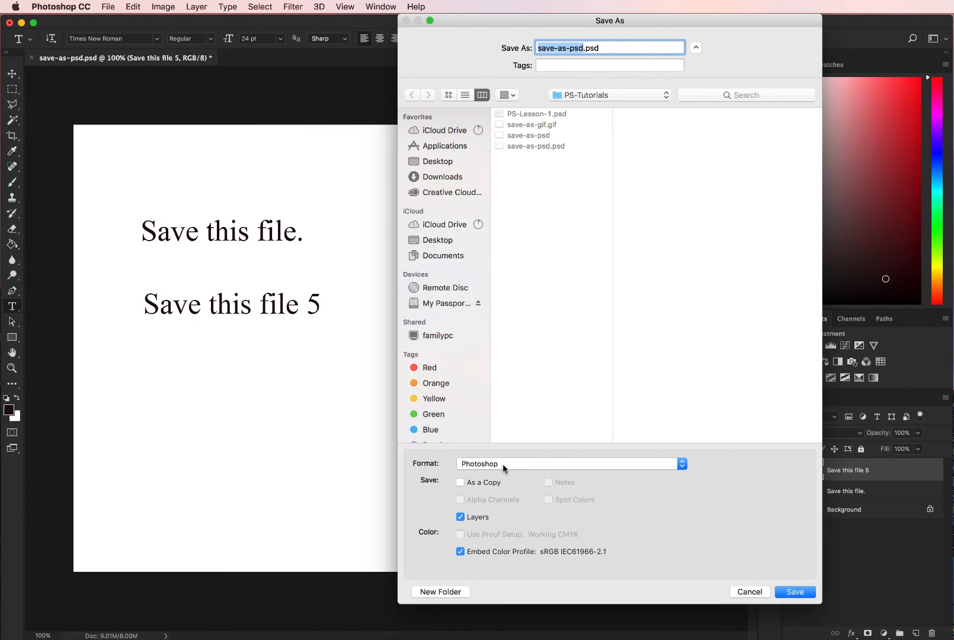
click(750, 594)
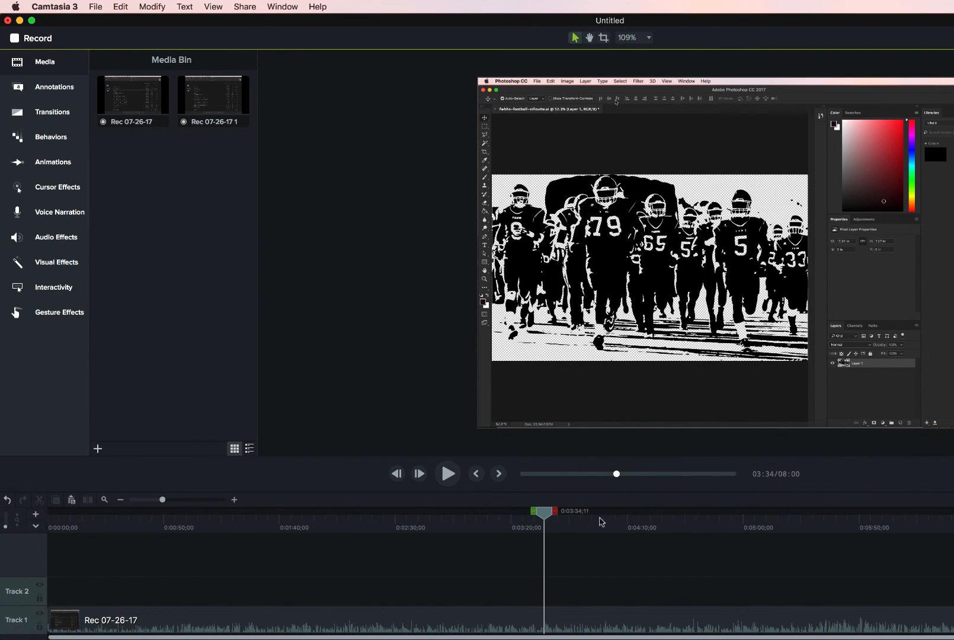
click(96, 6)
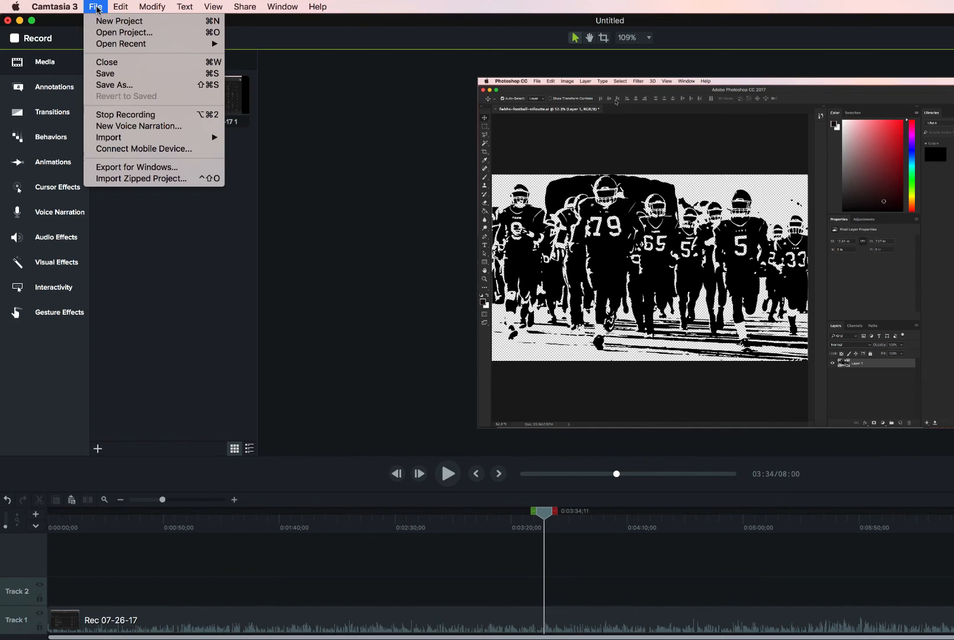